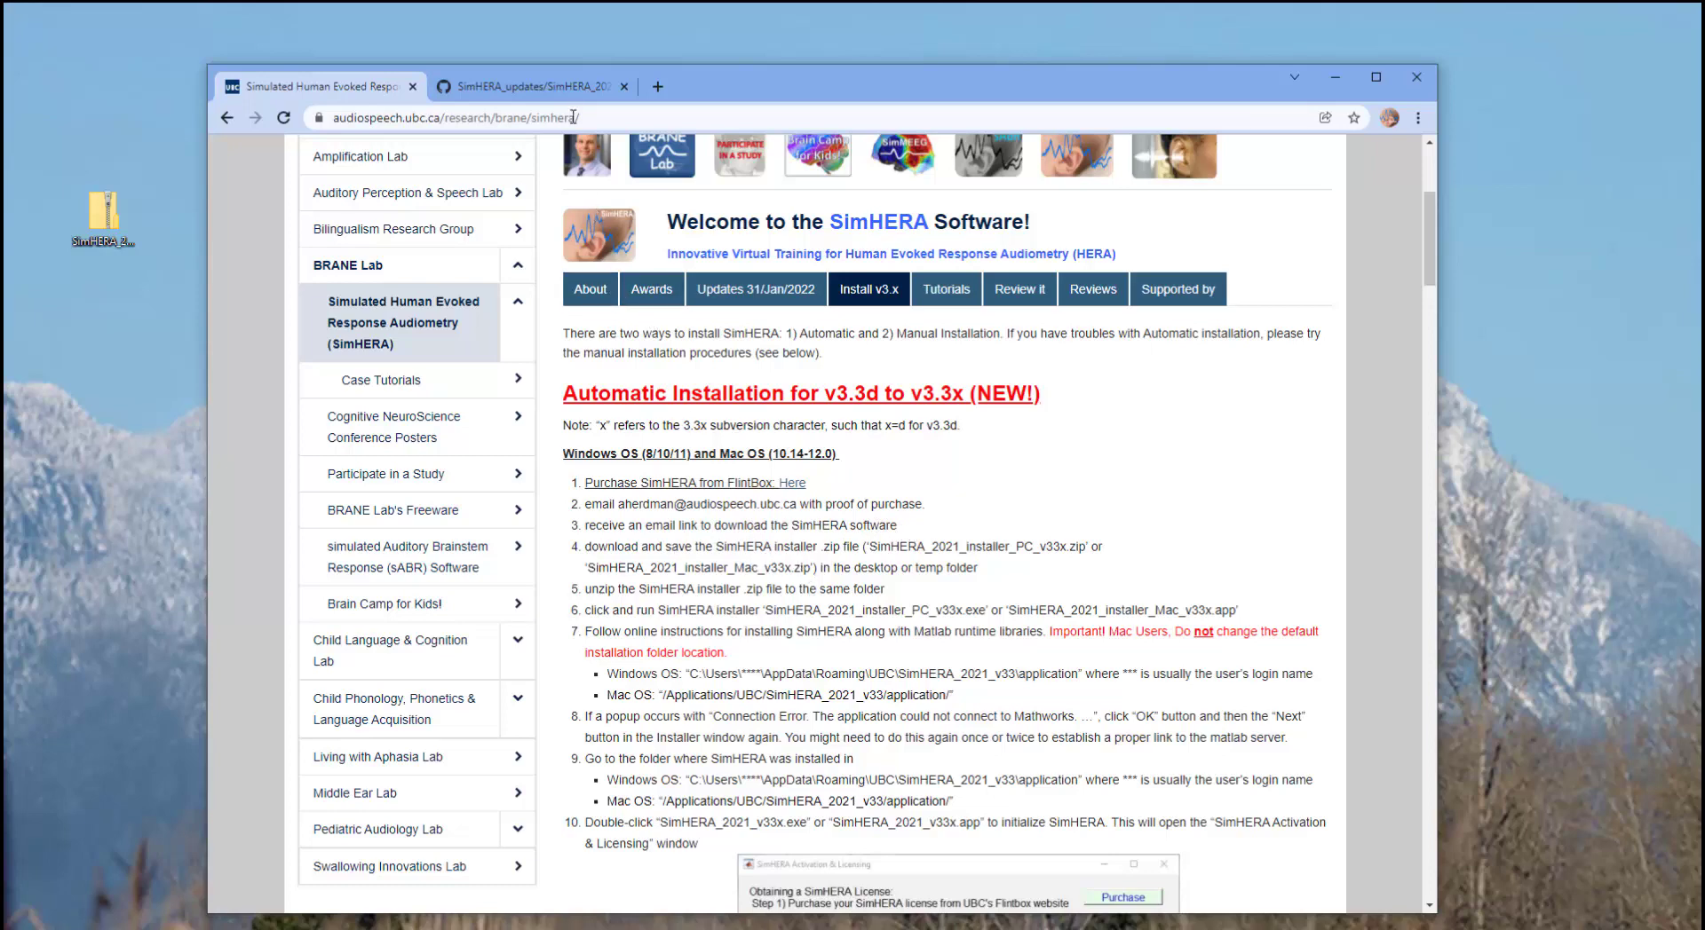
- Check the GitHub download page for SimHERA_2021_installer_PC_v33d.zip and return to the SimHERA installation instructions
left_click(562, 86)
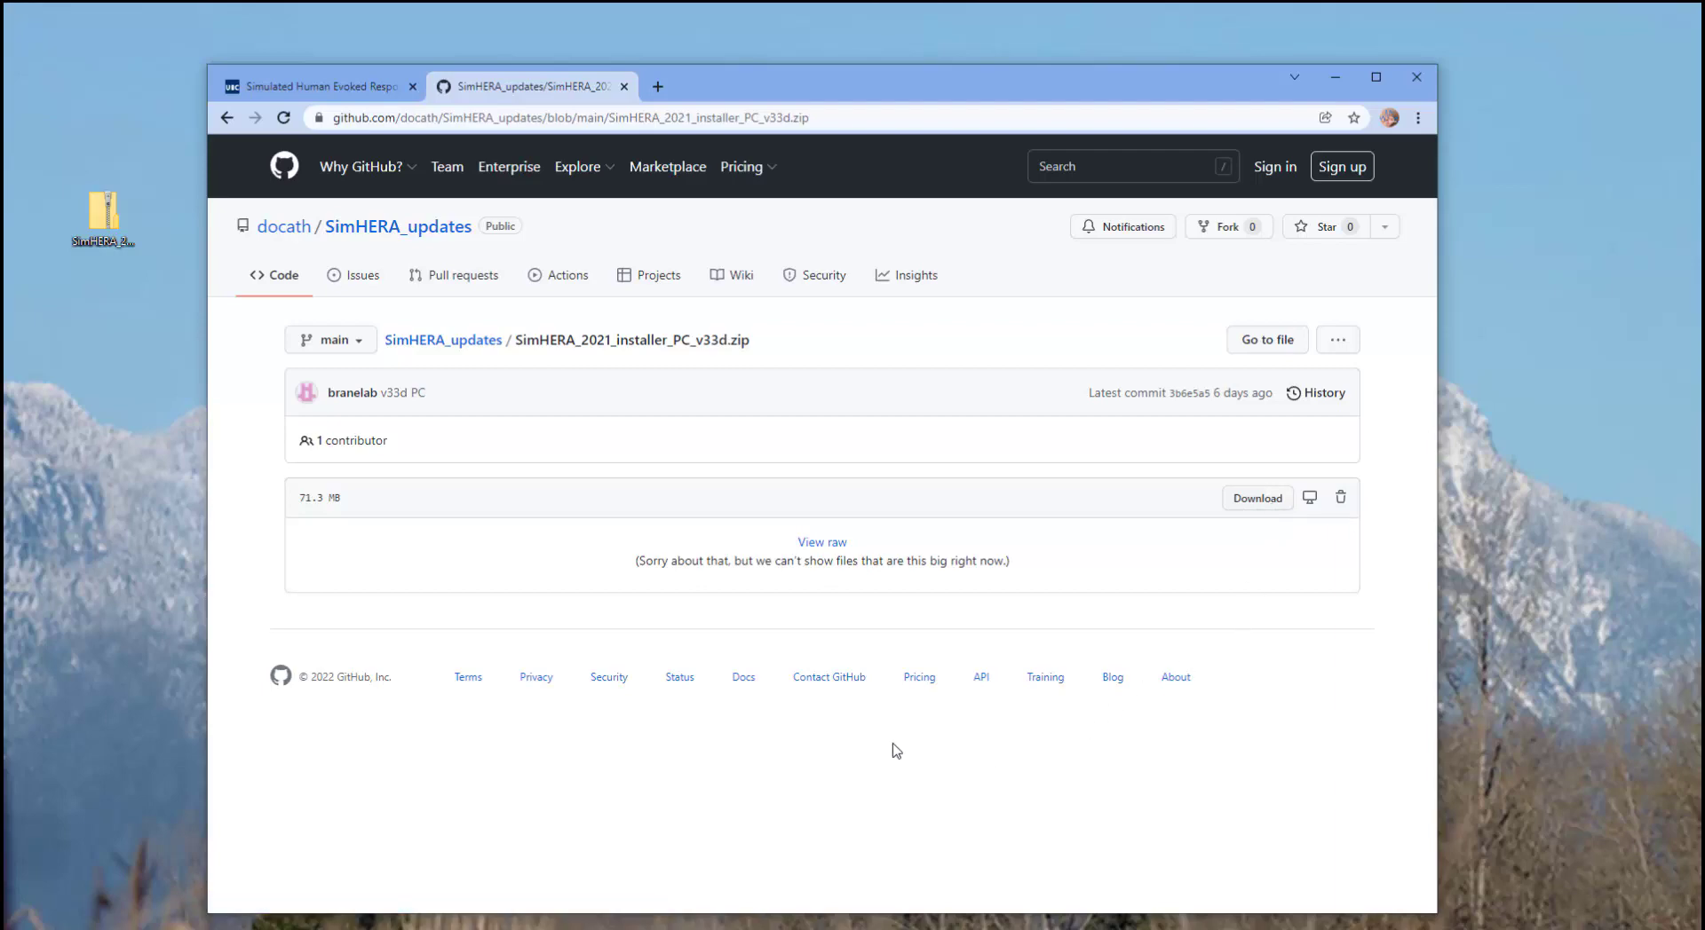
left_click(355, 86)
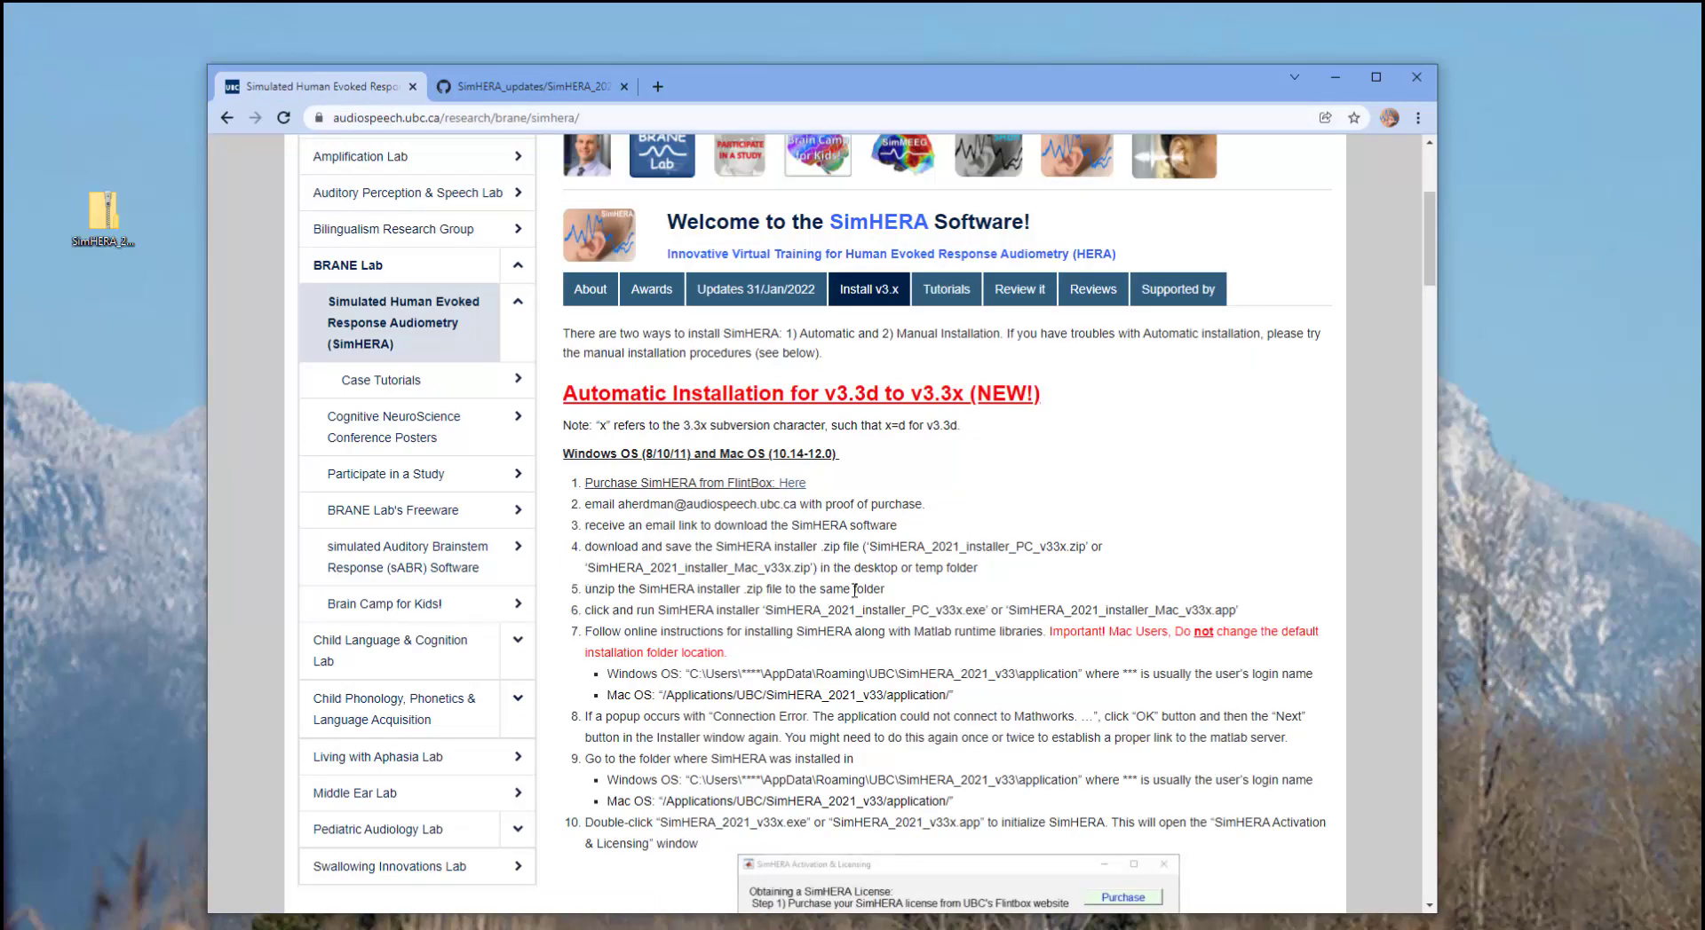
- Open SimHERA_2021_installer_PC_v33d.zip from the desktop and run SimHERA_2021_installer_PC_v33d.exe, allowing it past the SmartScreen block
left_click(119, 228)
left_click(116, 222)
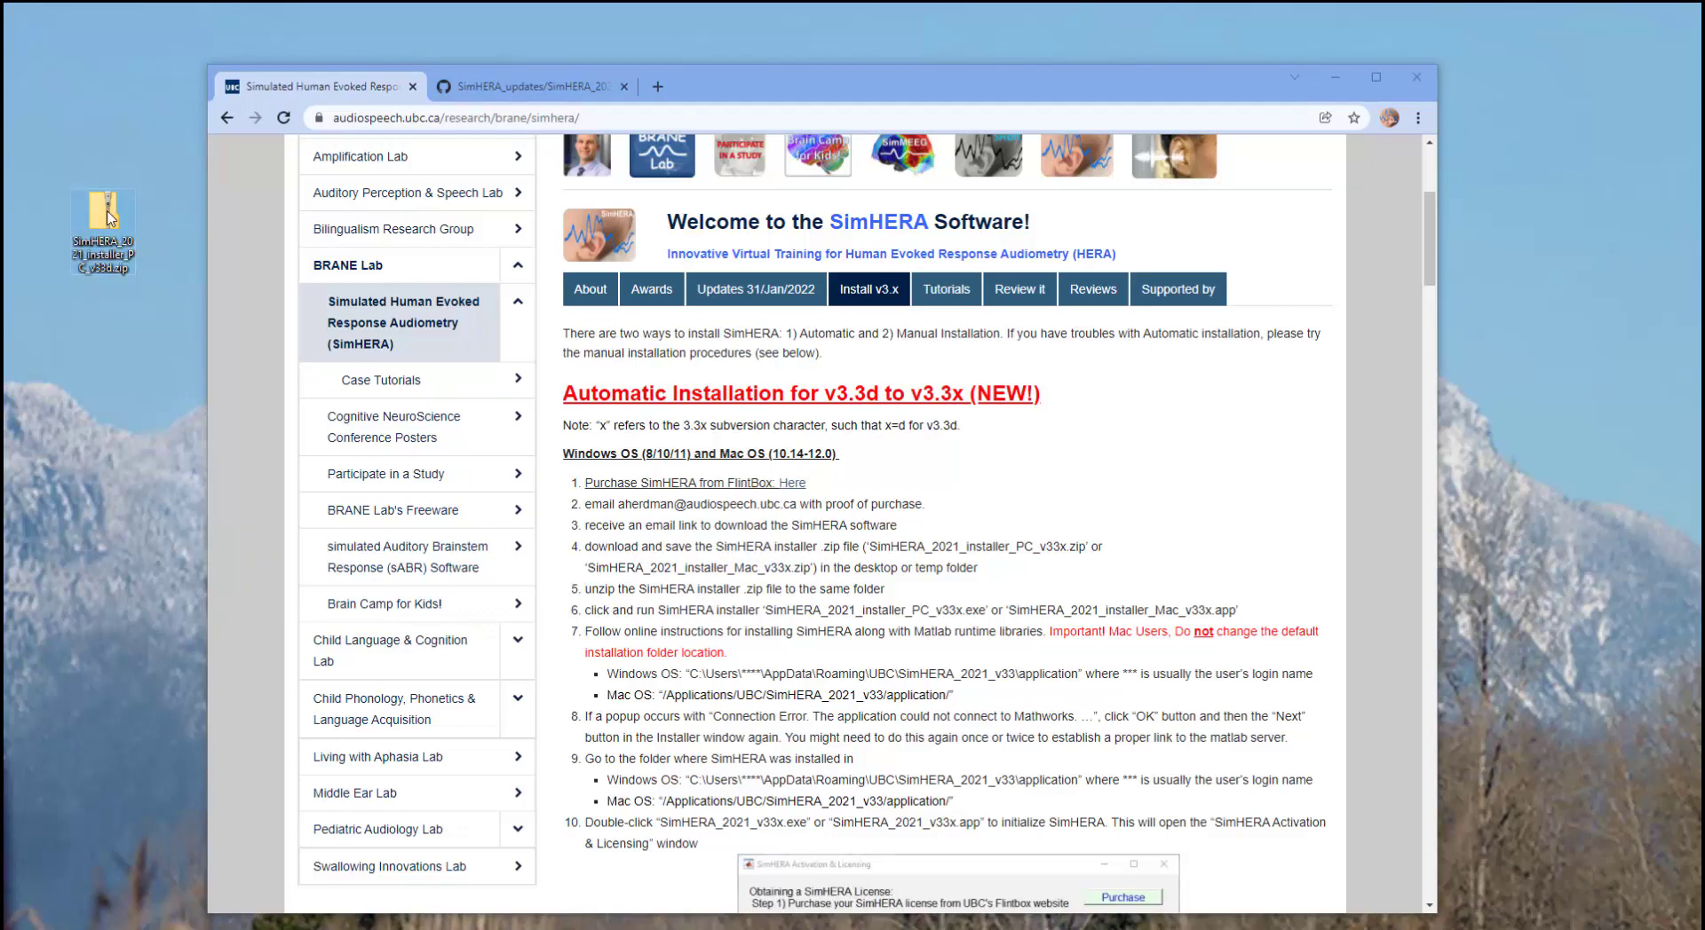
double_click(110, 218)
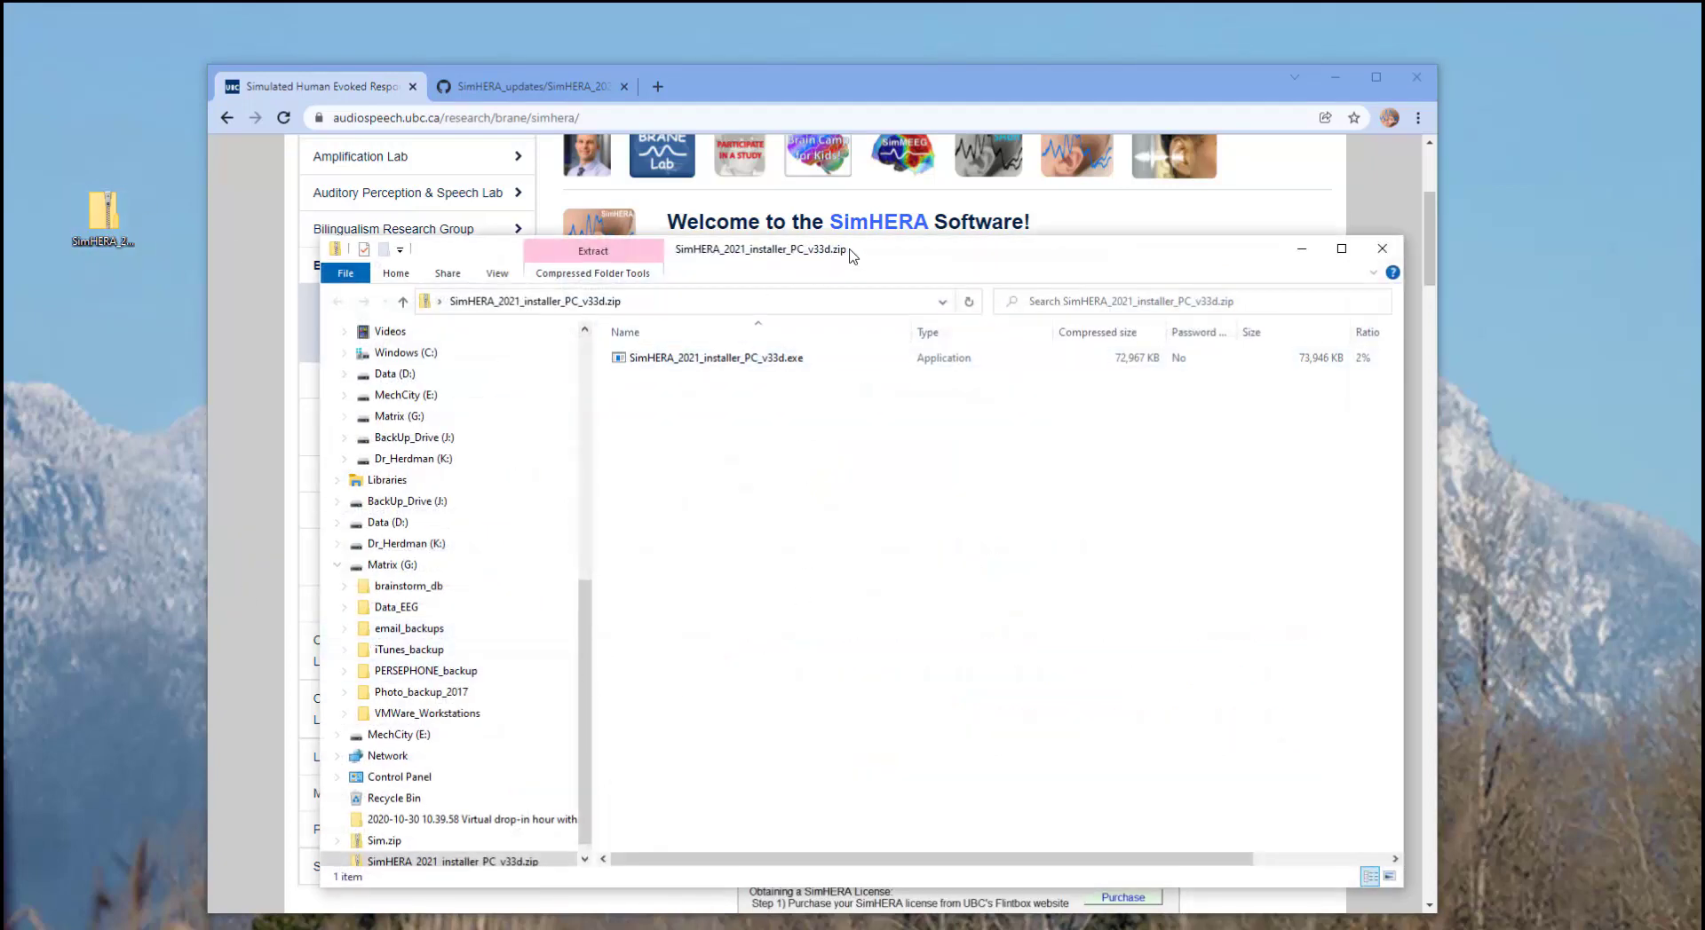
left_click_drag(852, 255, 781, 262)
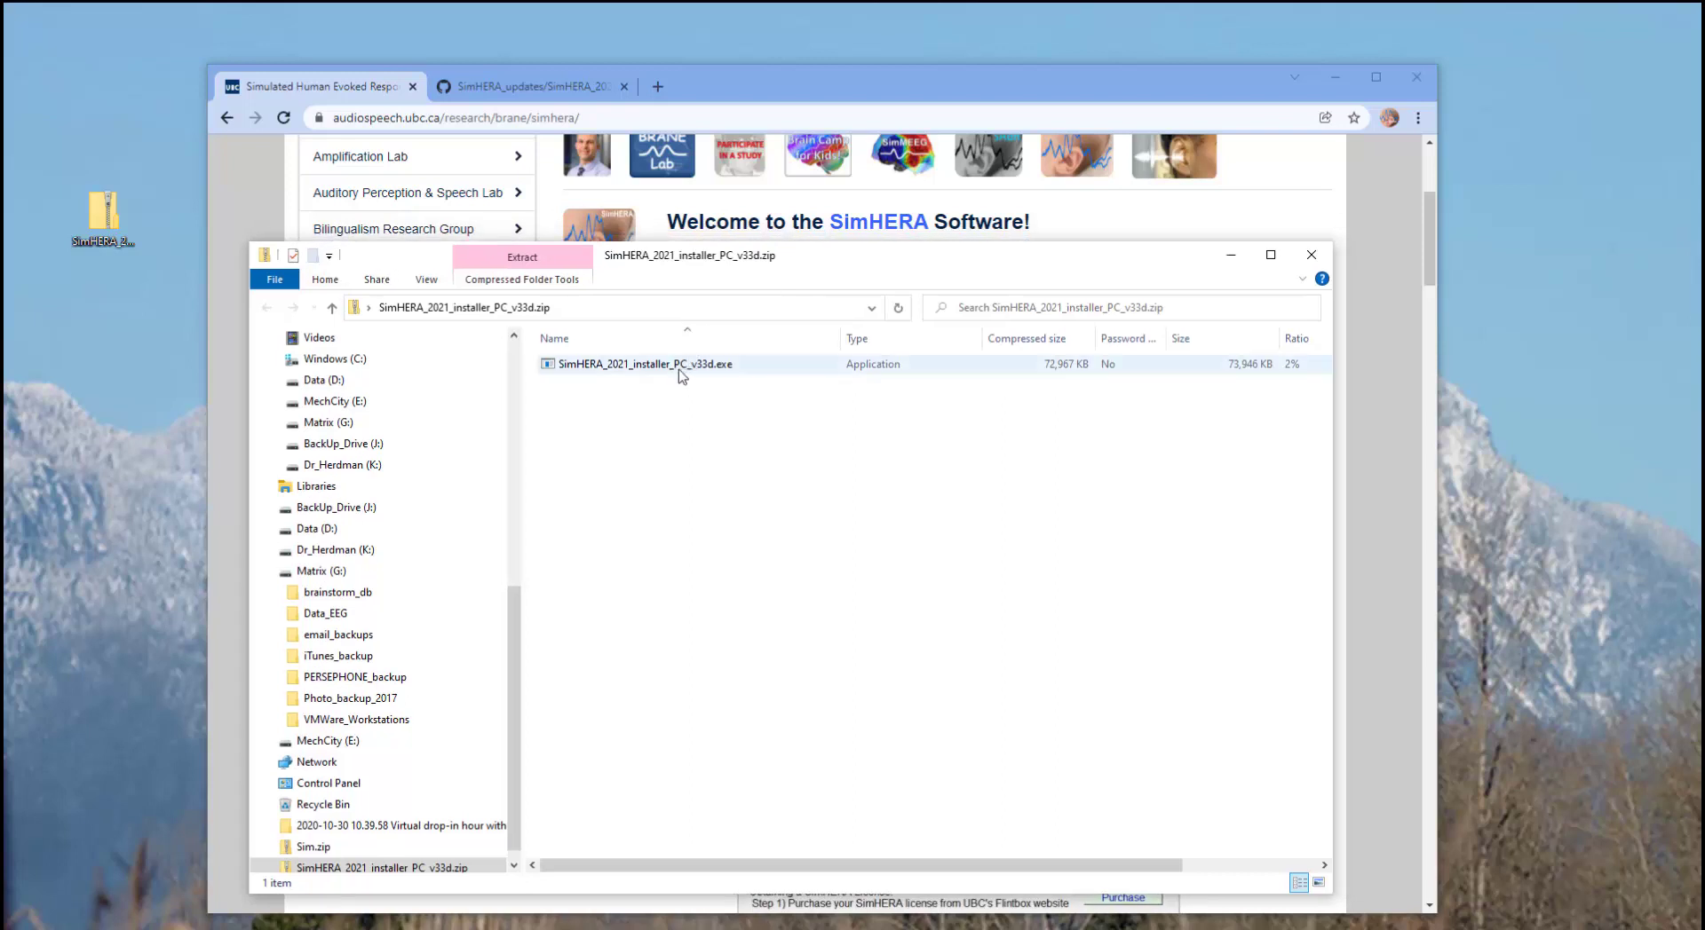
left_click(684, 373)
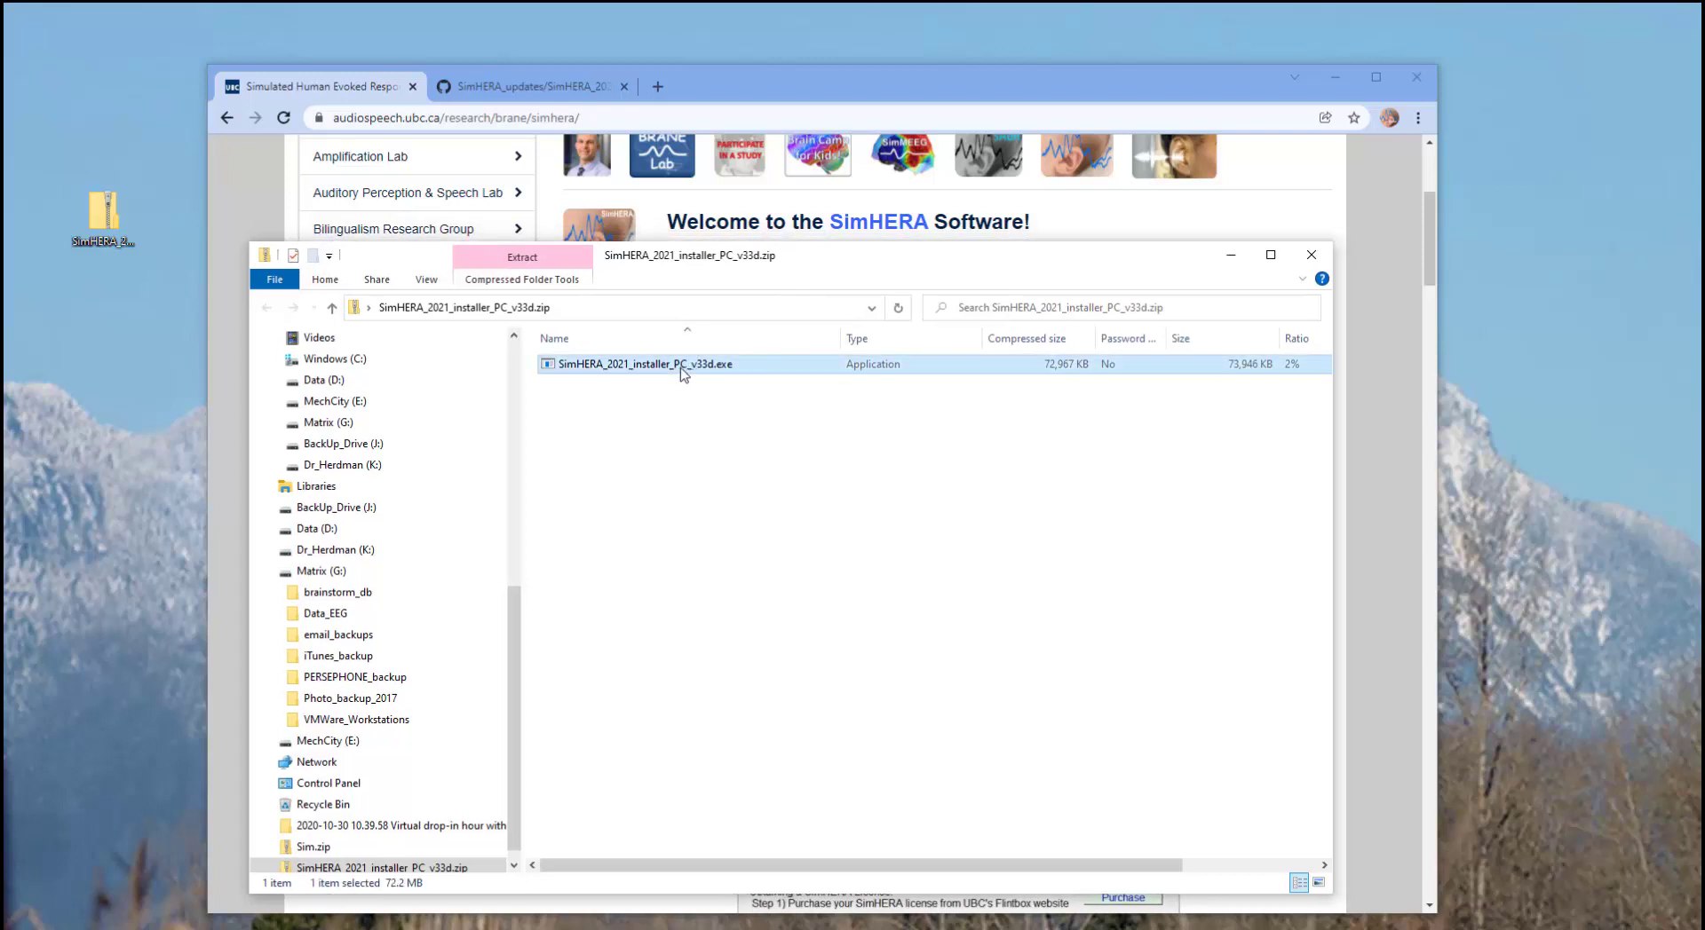
double_click(684, 373)
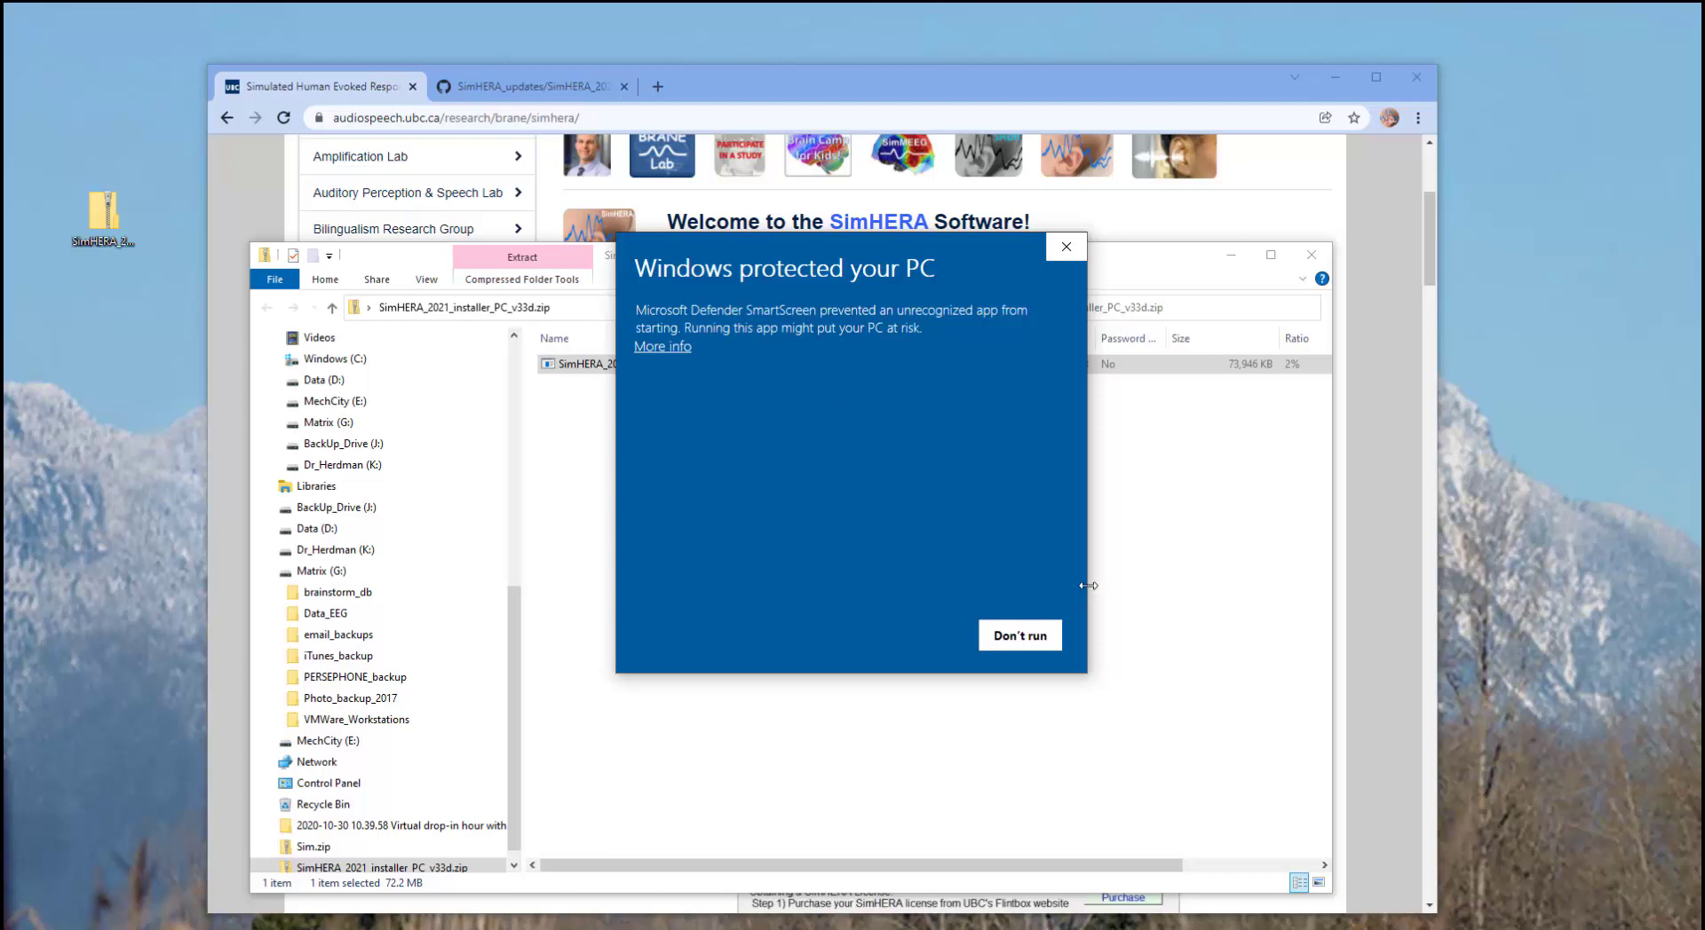
left_click(677, 348)
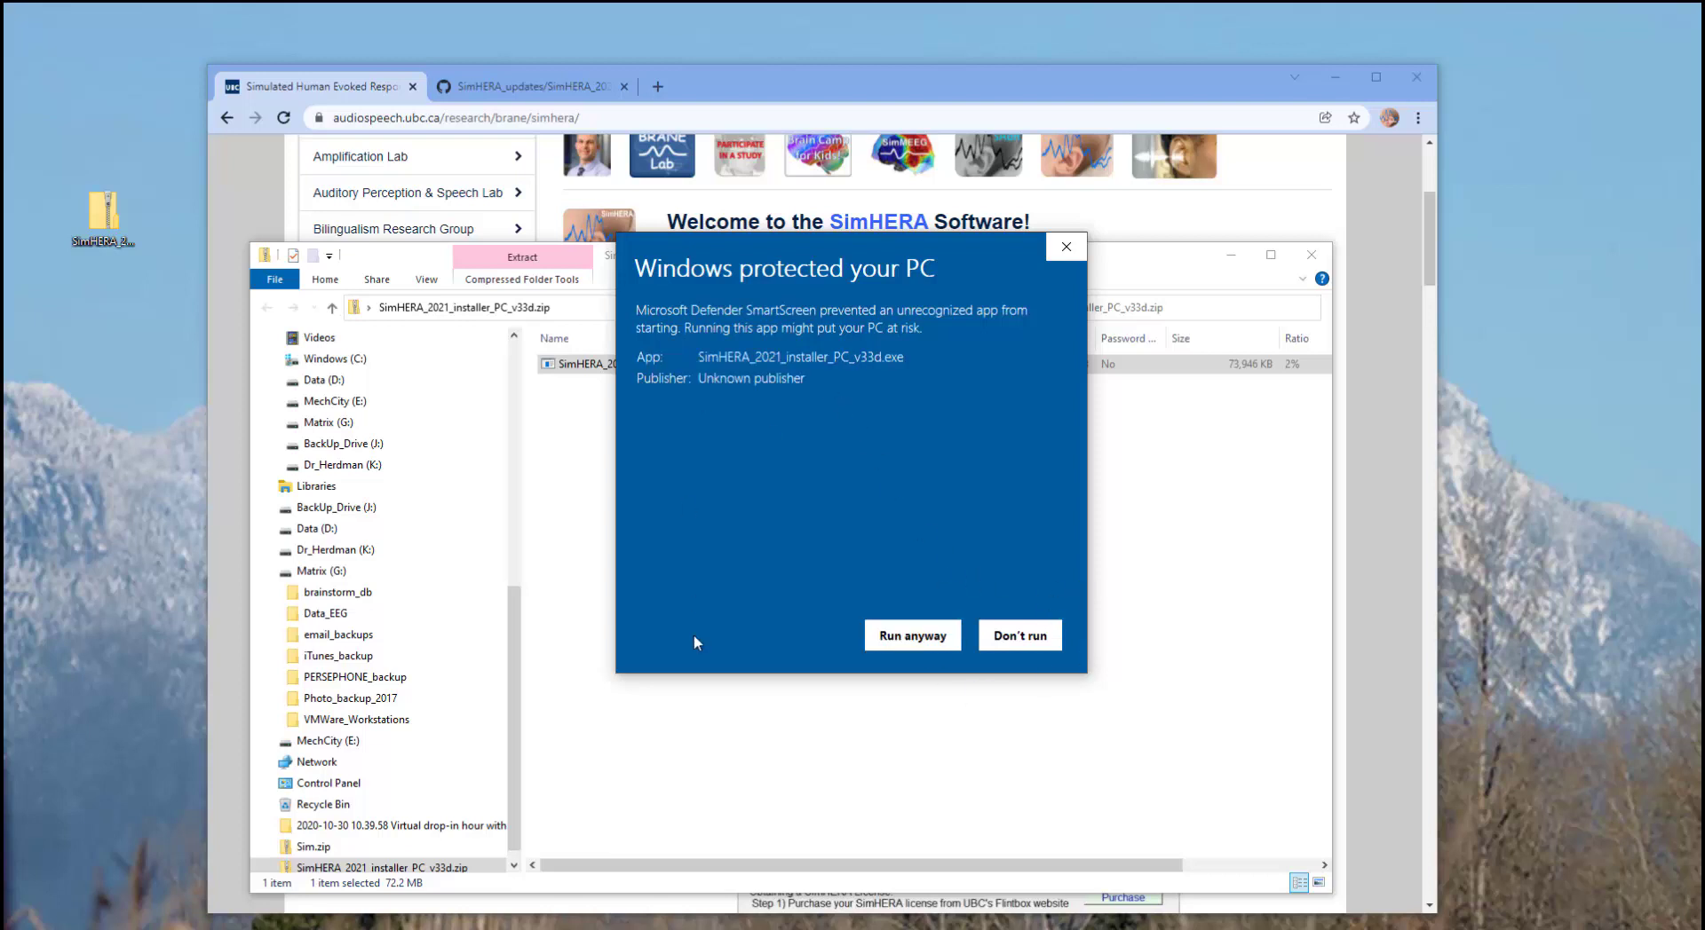
left_click(911, 648)
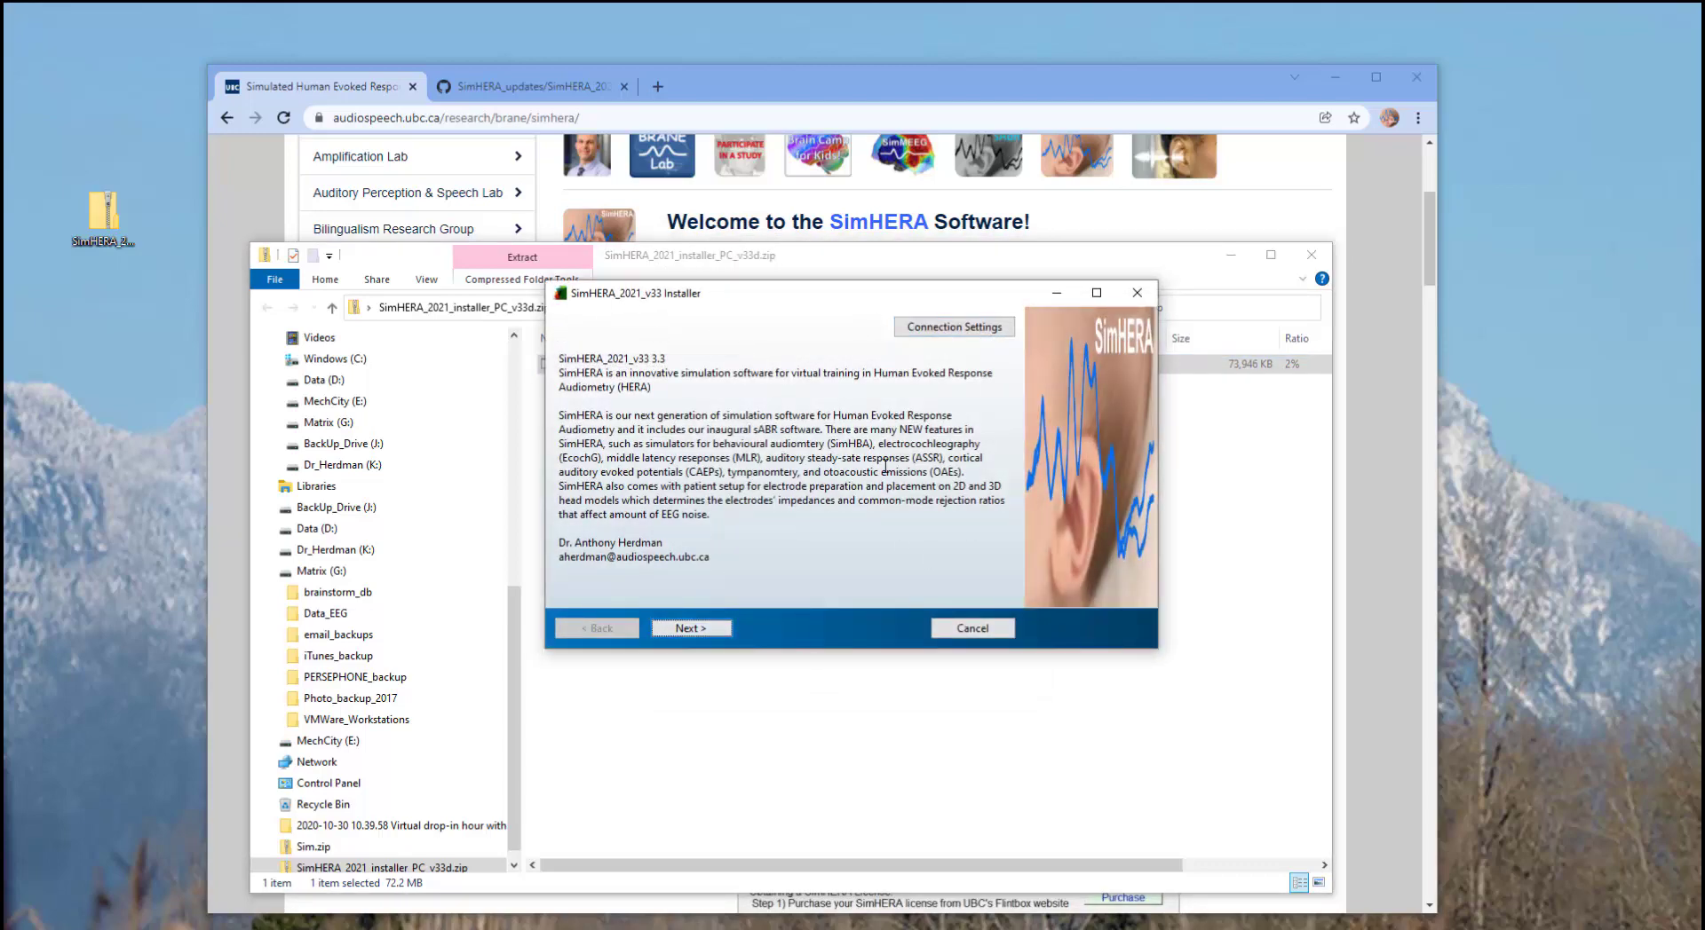
- Install SimHERA_2021_v33 in the default folder without a desktop shortcut and finish the installer
left_click(699, 631)
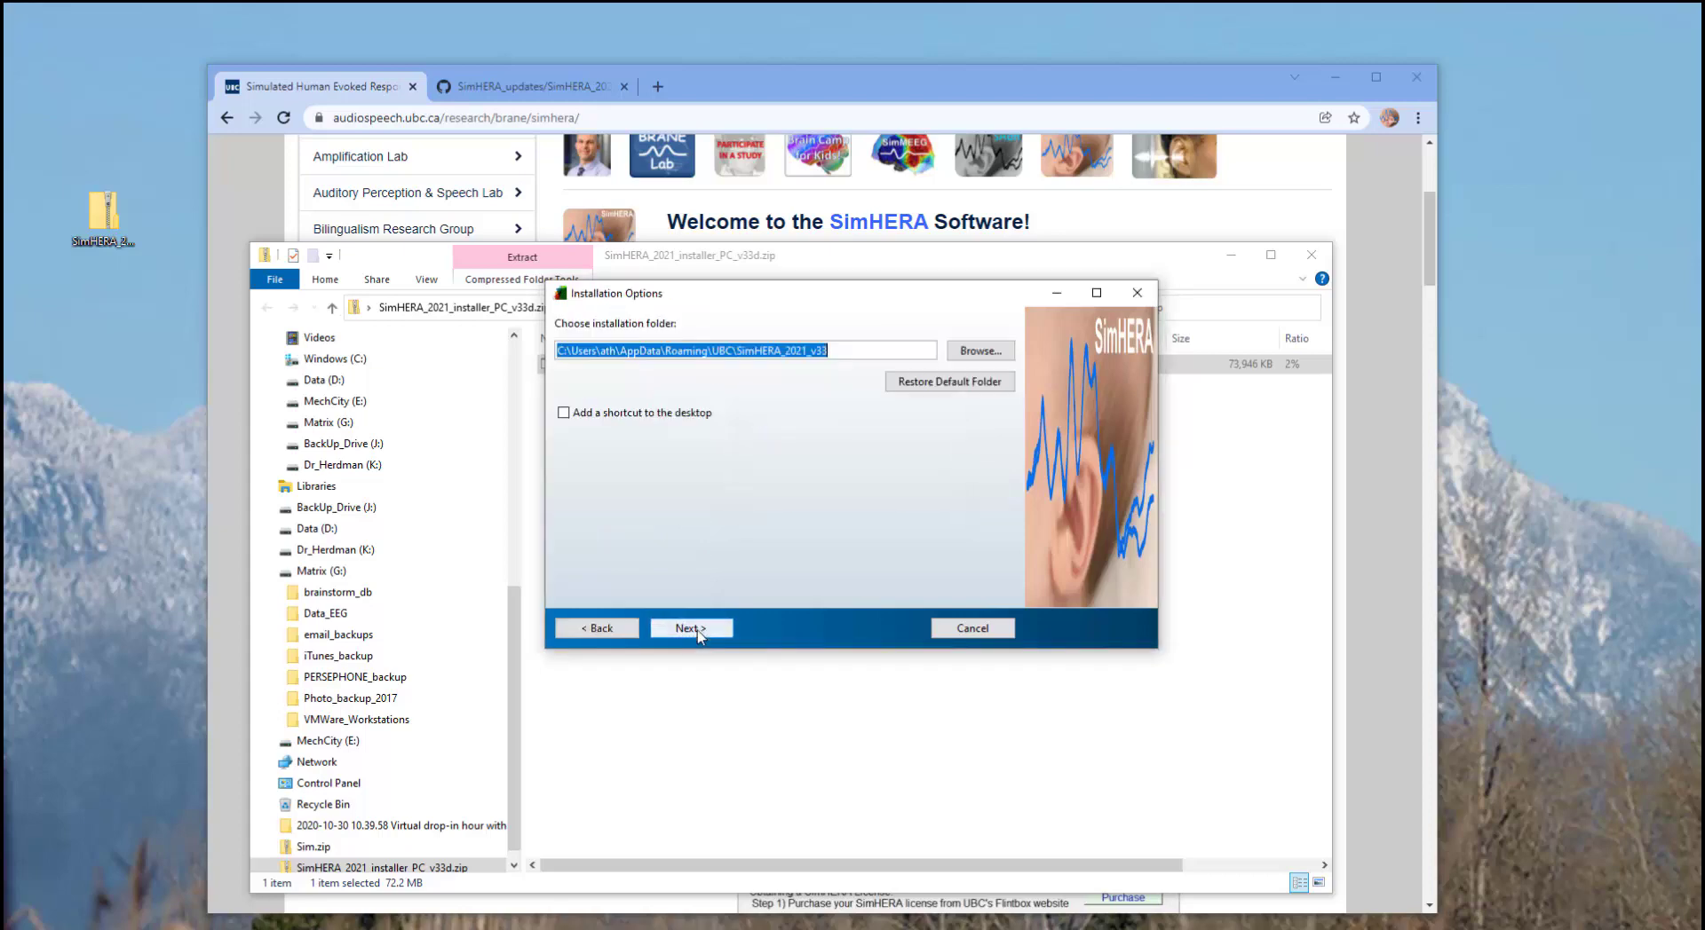
left_click(836, 350)
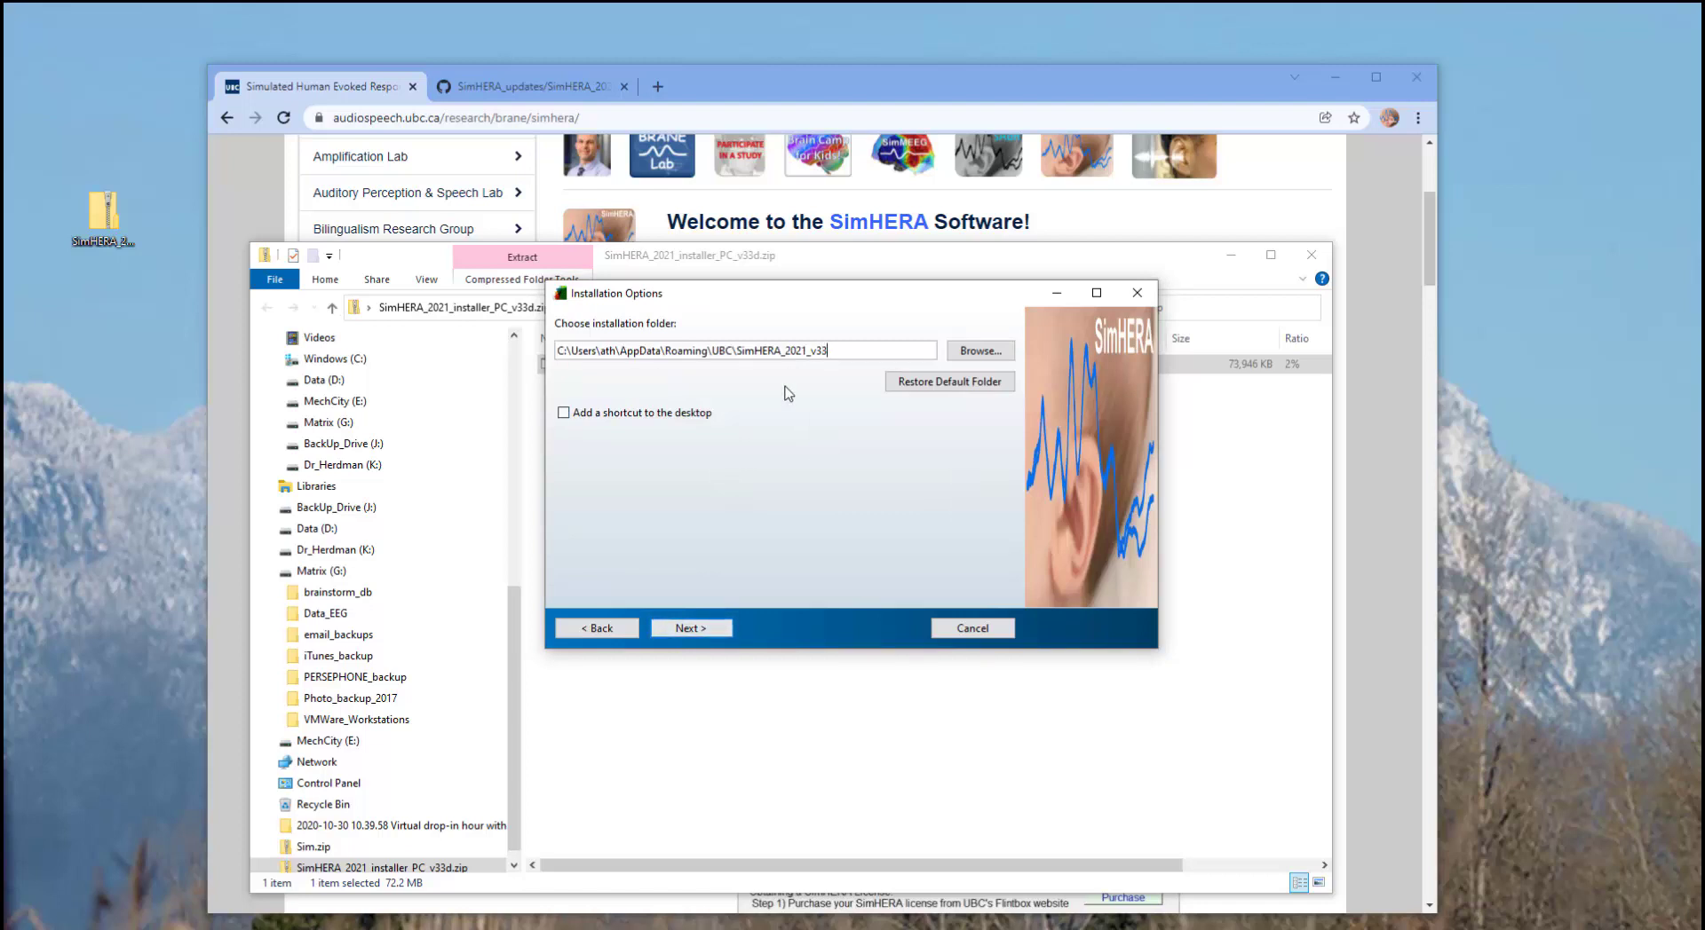
left_click(700, 630)
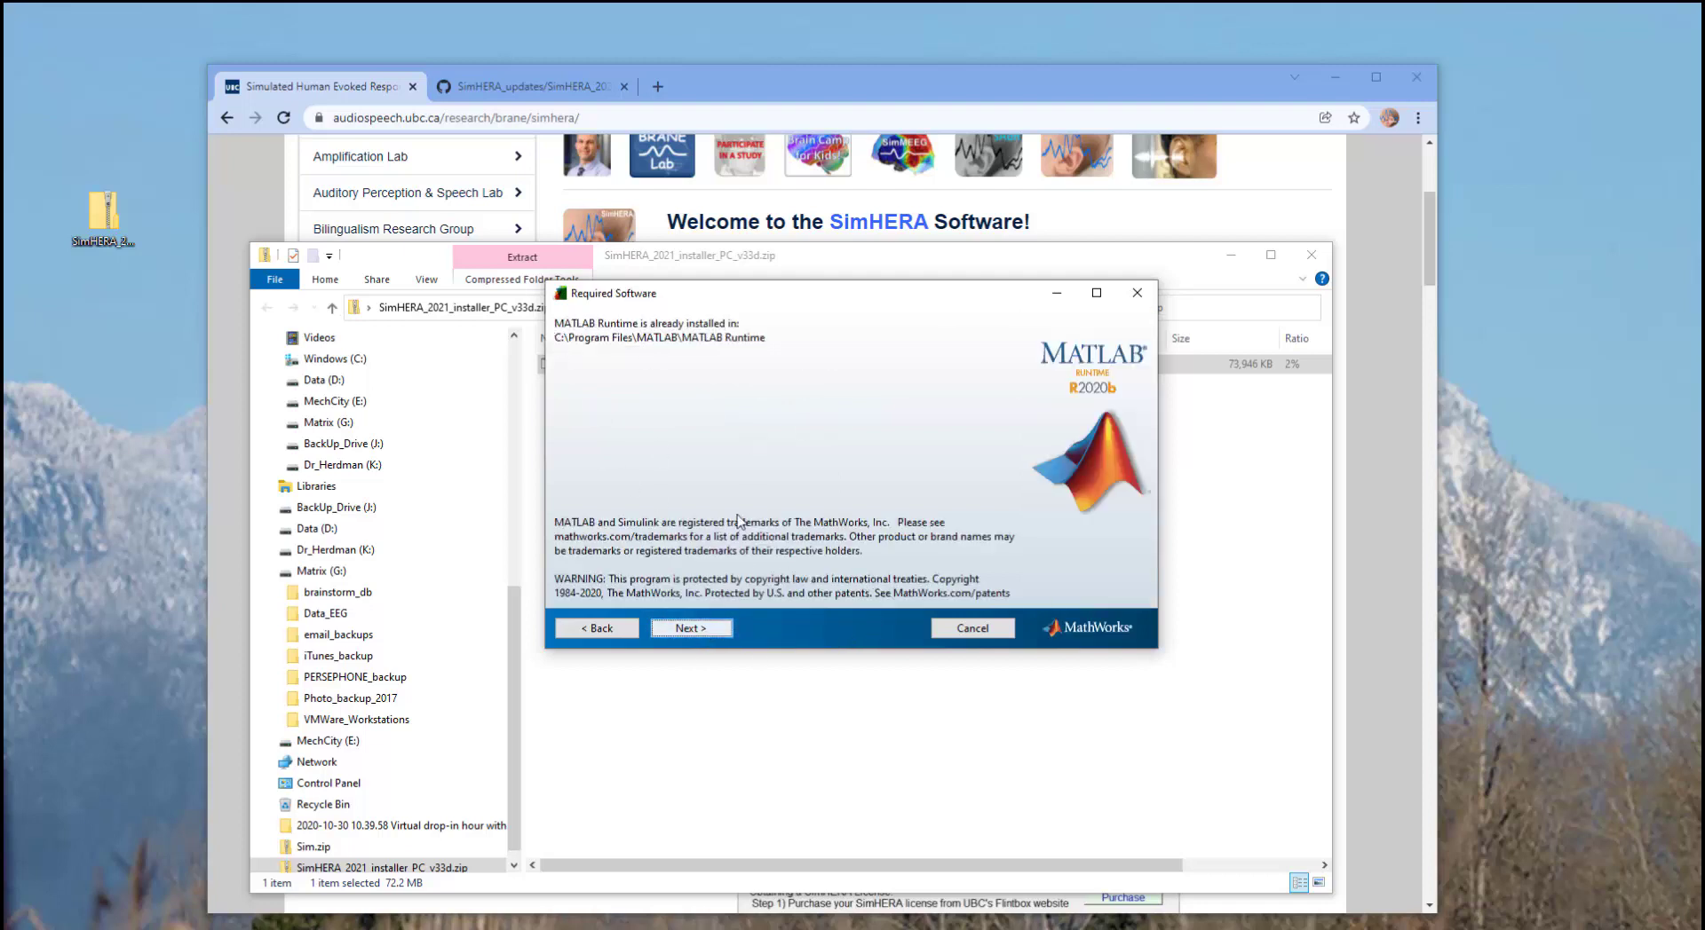
left_click(691, 632)
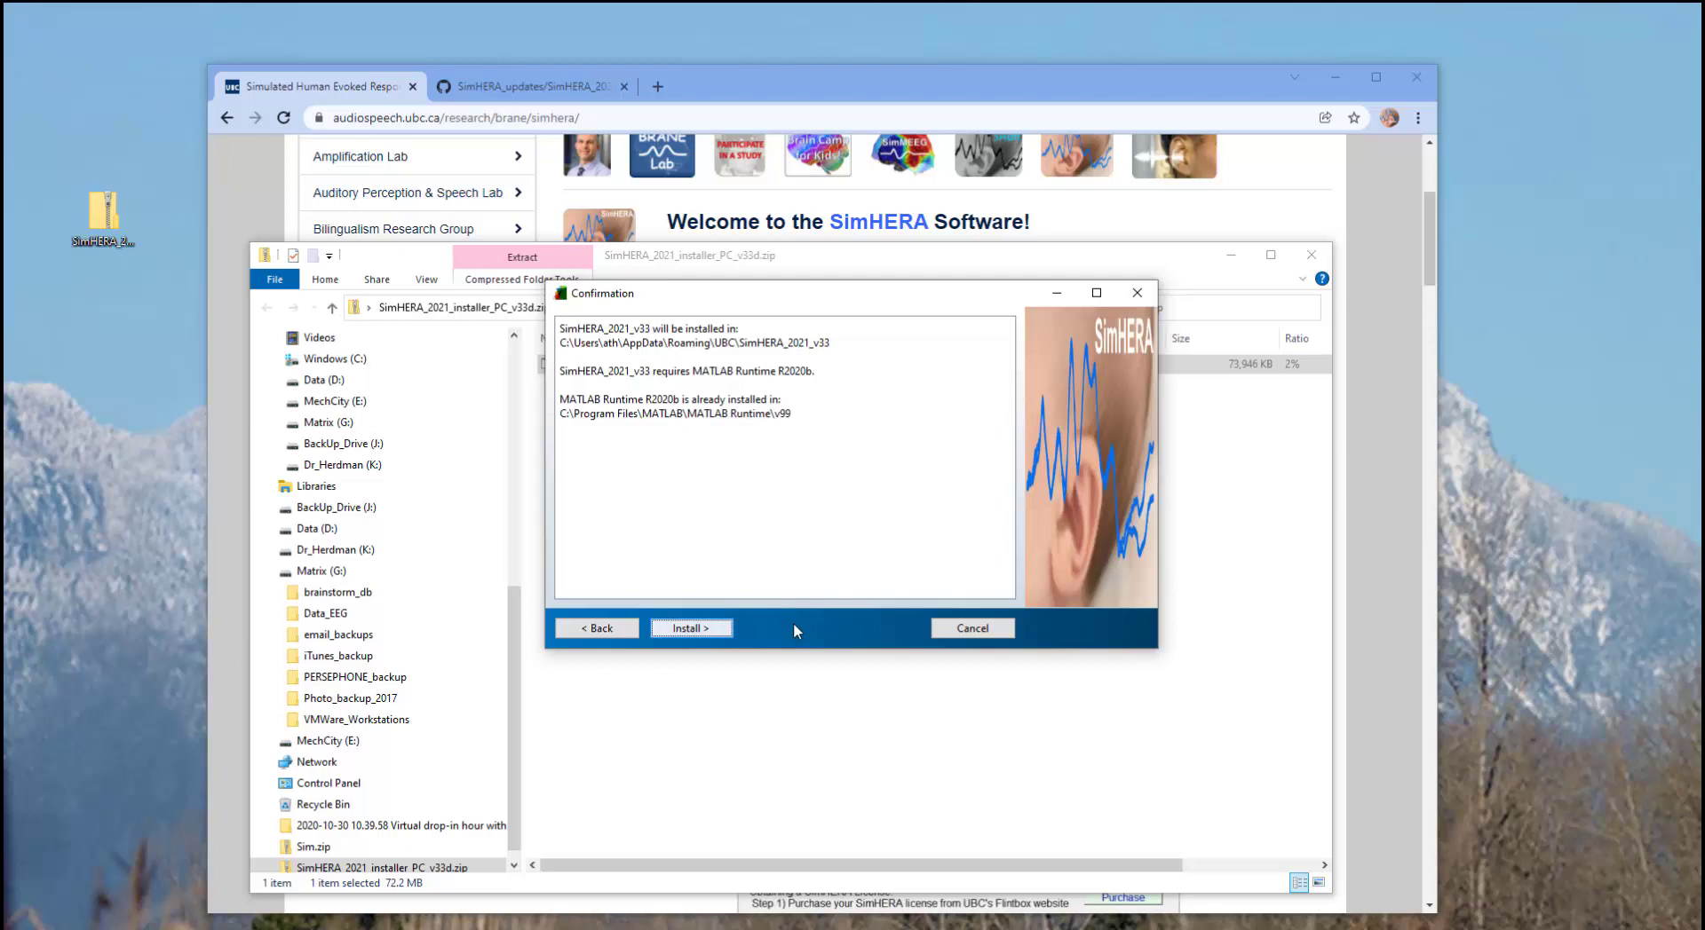
left_click(702, 630)
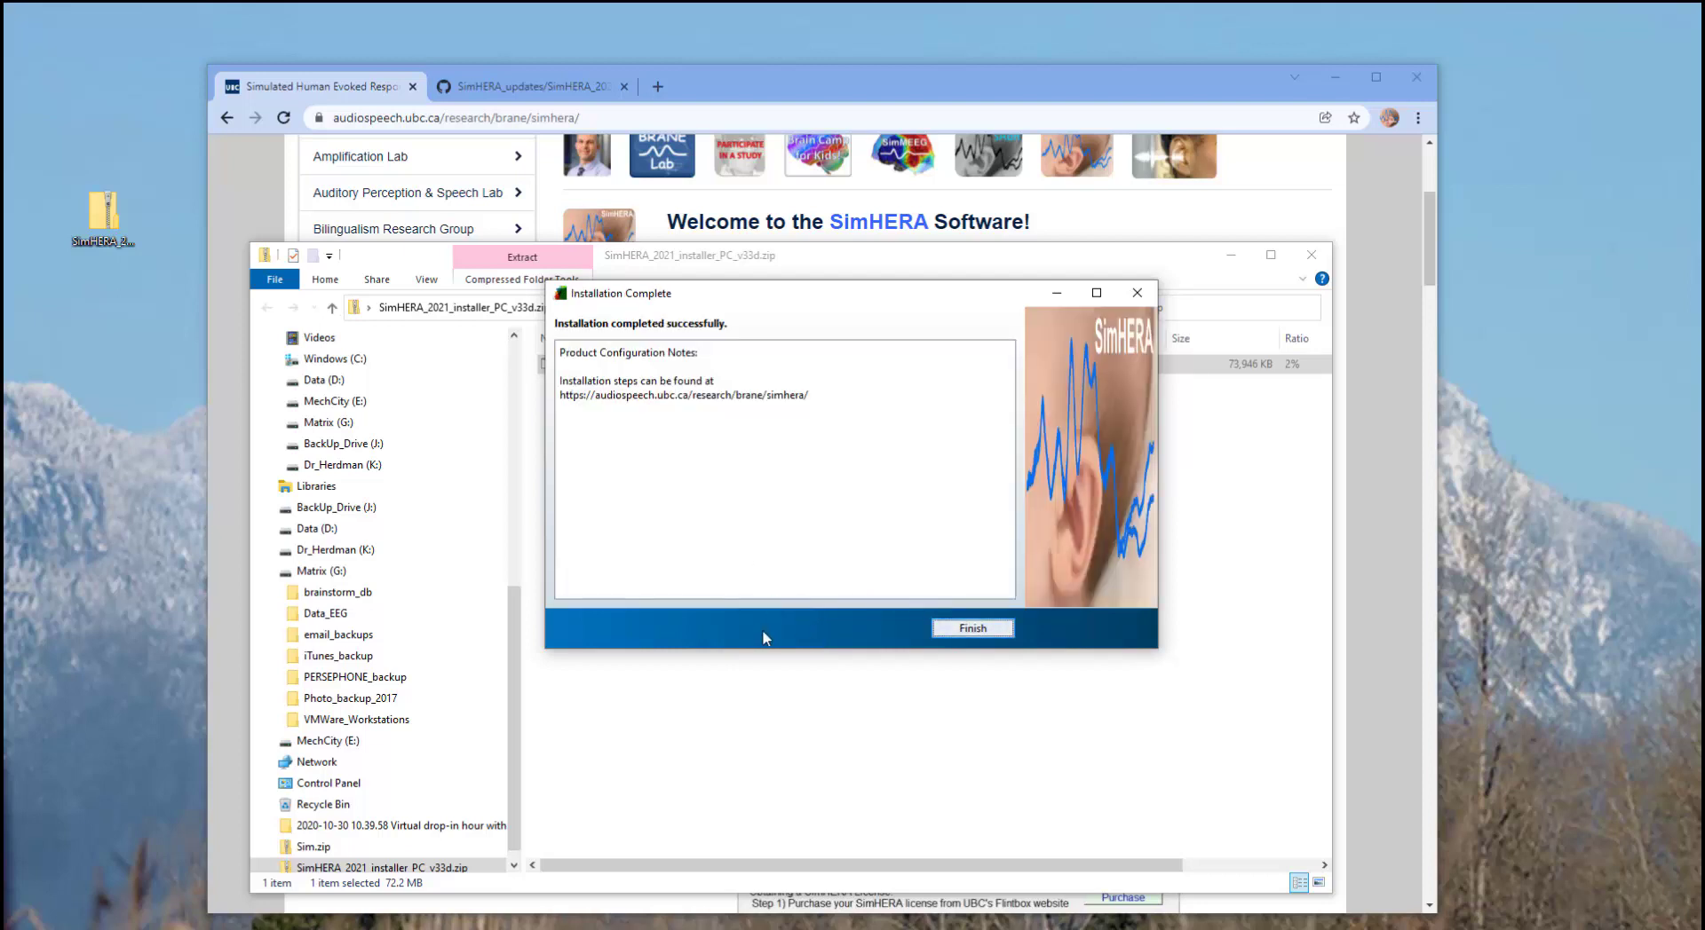
left_click(973, 628)
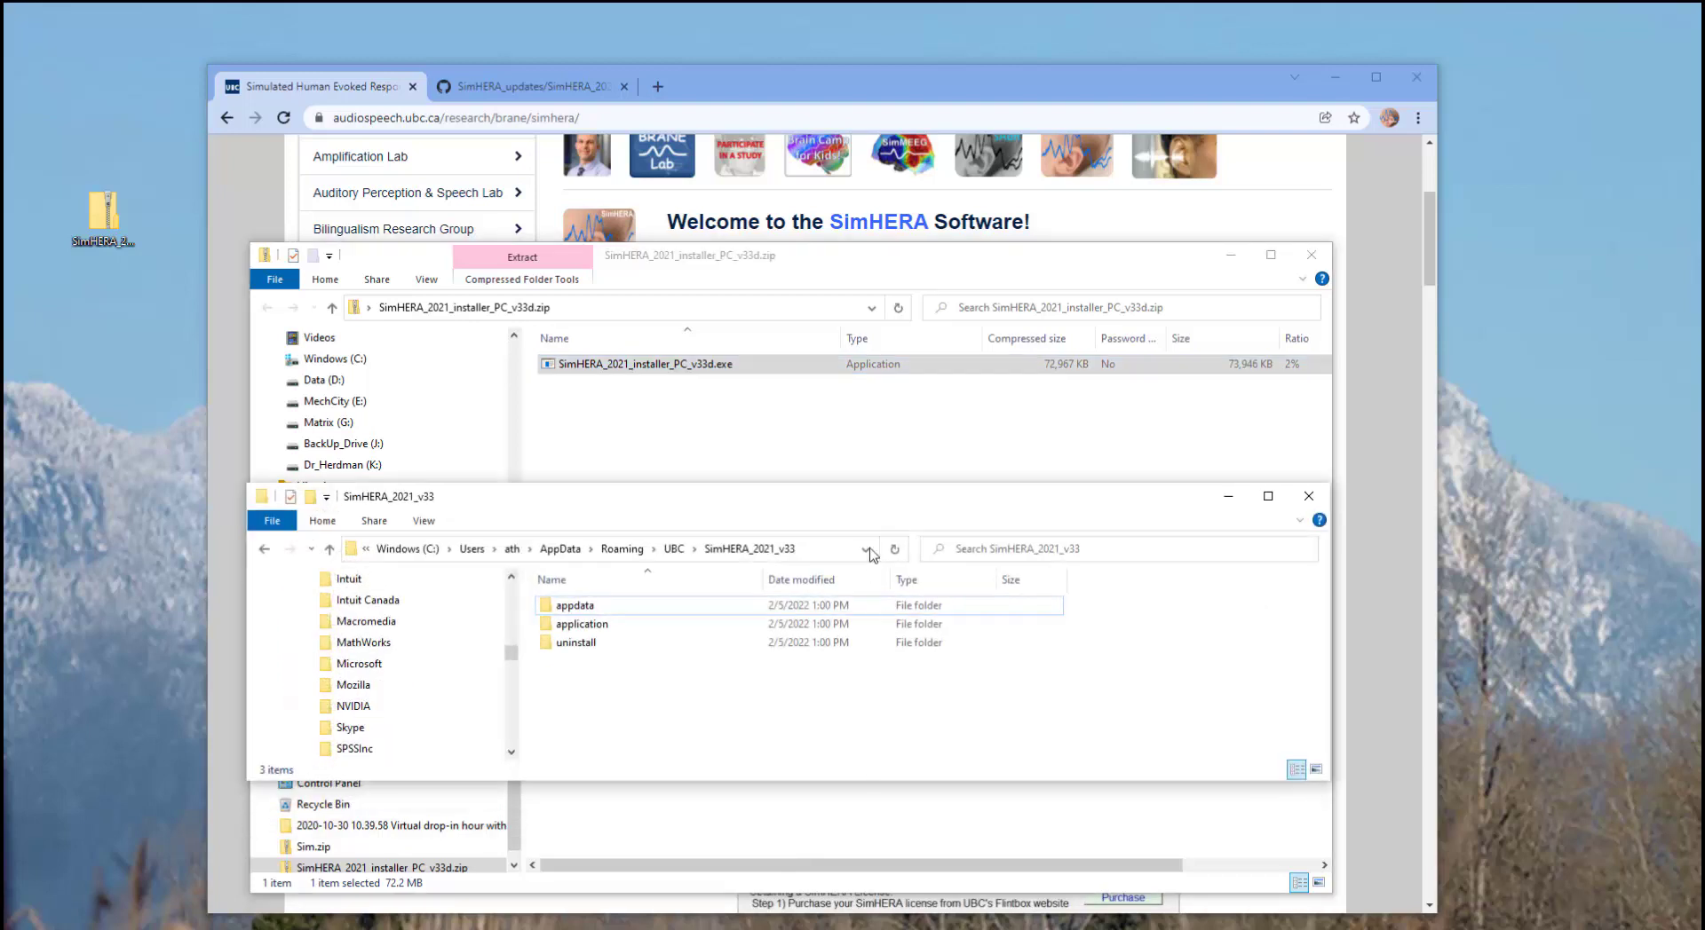
- Open the application folder inside the SimHERA_2021_v33 installation folder and launch SimHERA_2021_v33.exe
left_click(831, 555)
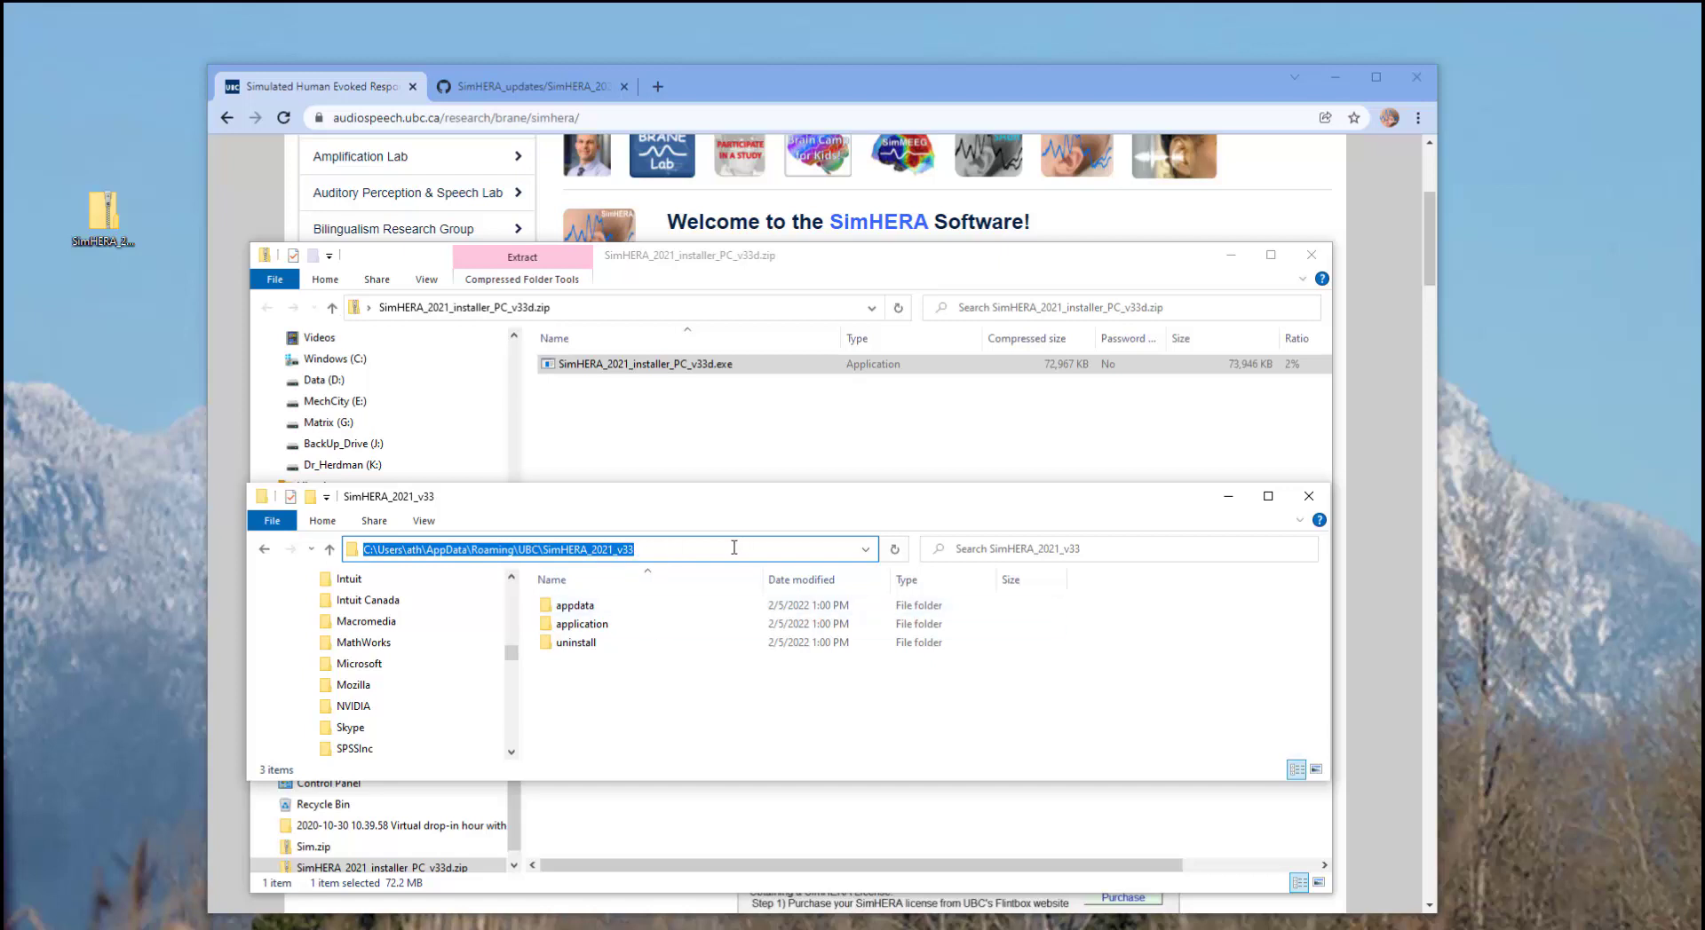
double_click(581, 624)
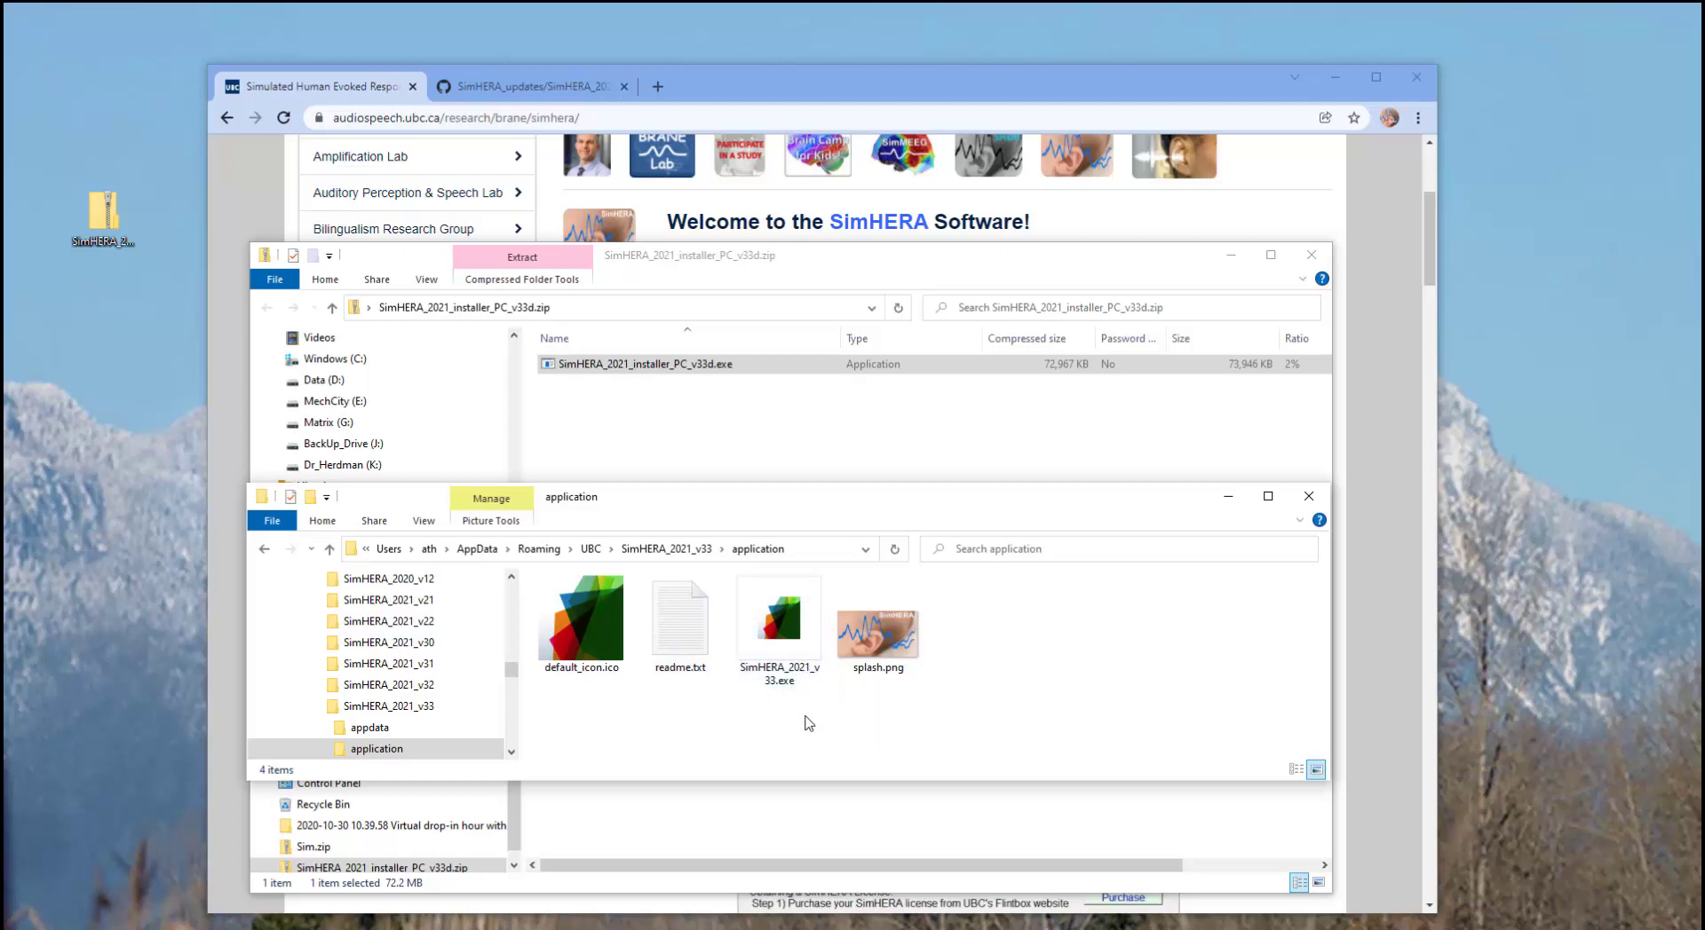
double_click(784, 626)
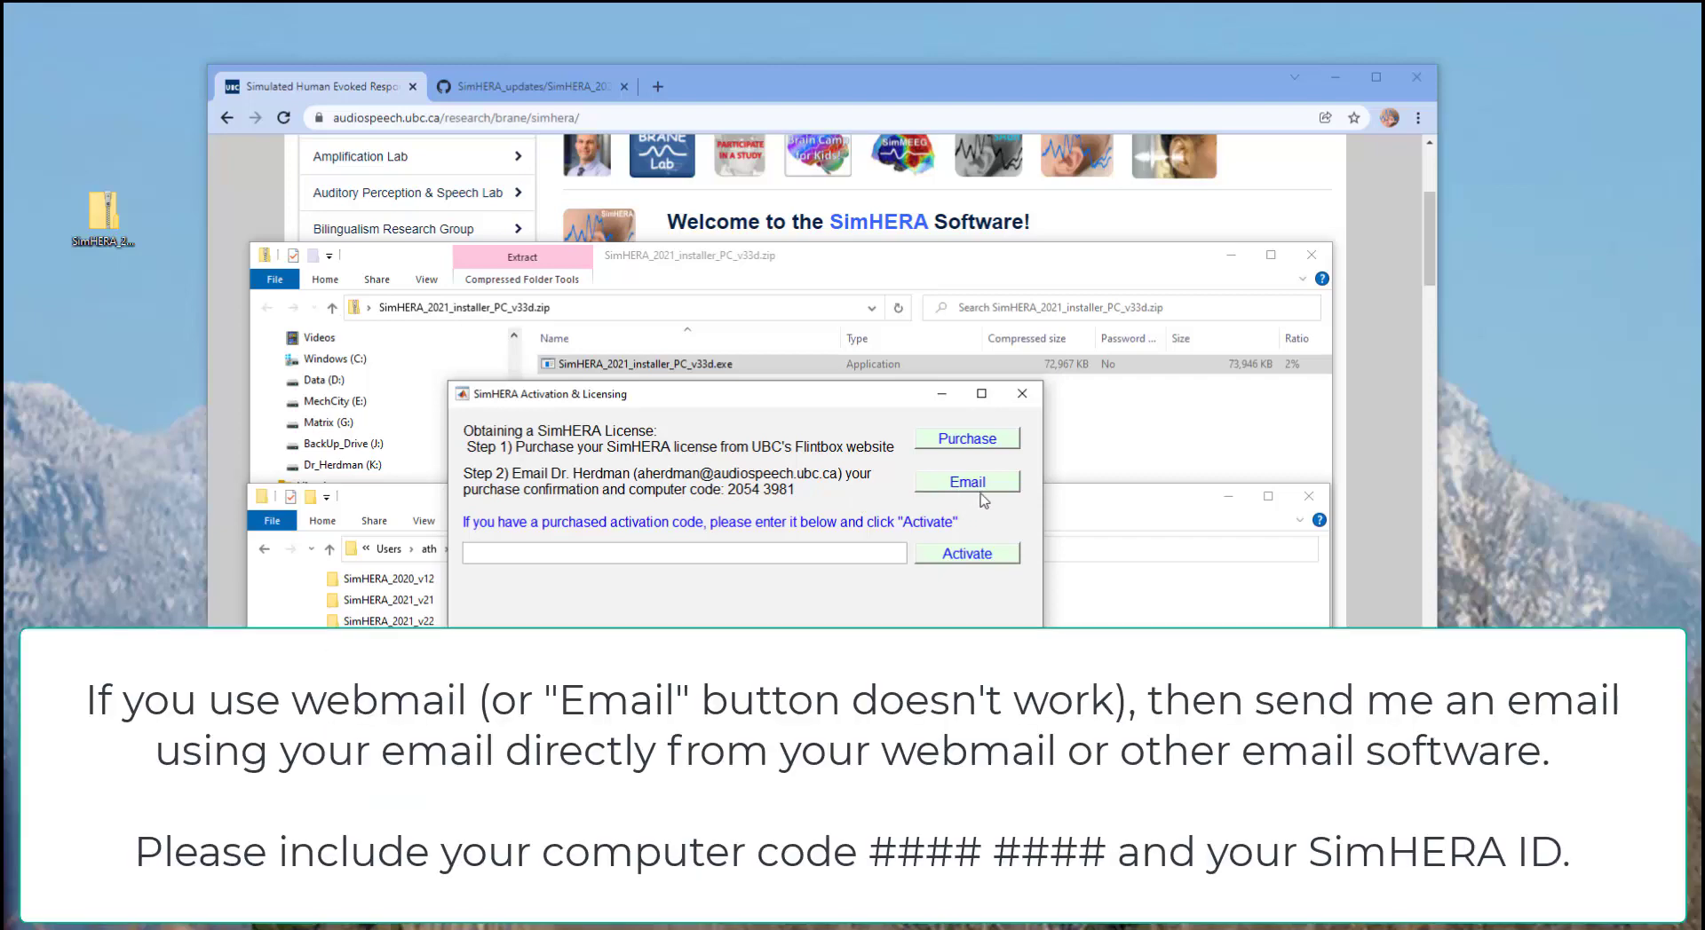
- Create the licence request e-mail from the activation window, add the SimHERA ID to the message body, and send it
left_click(984, 486)
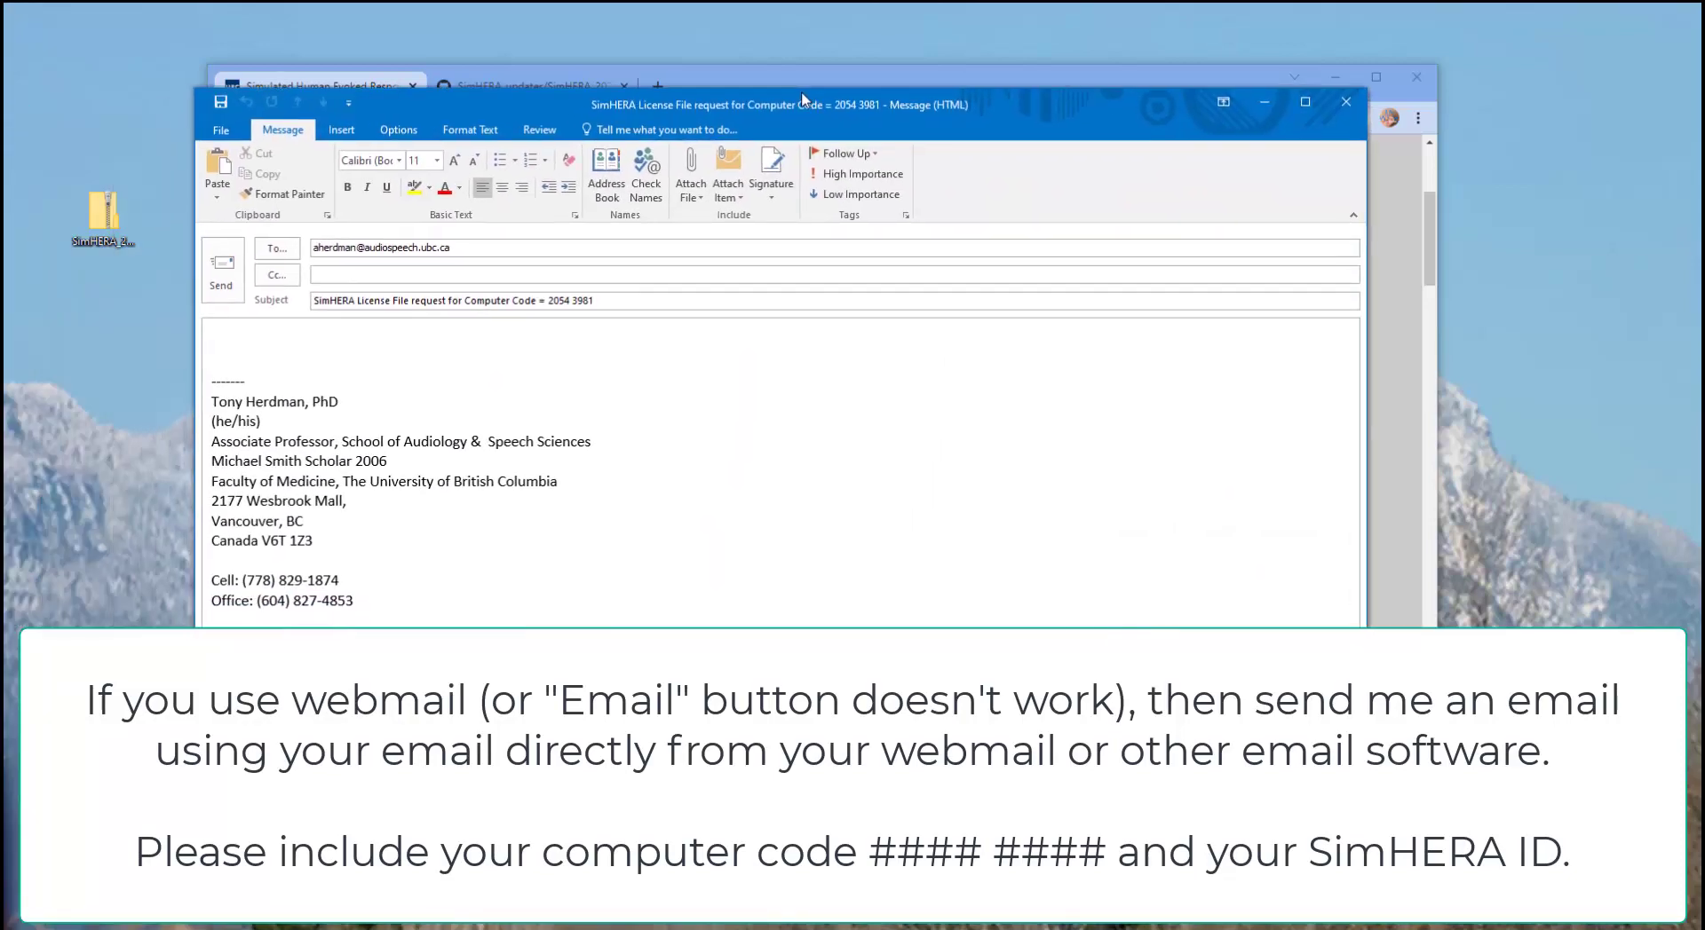
left_click(321, 250)
left_click(592, 382)
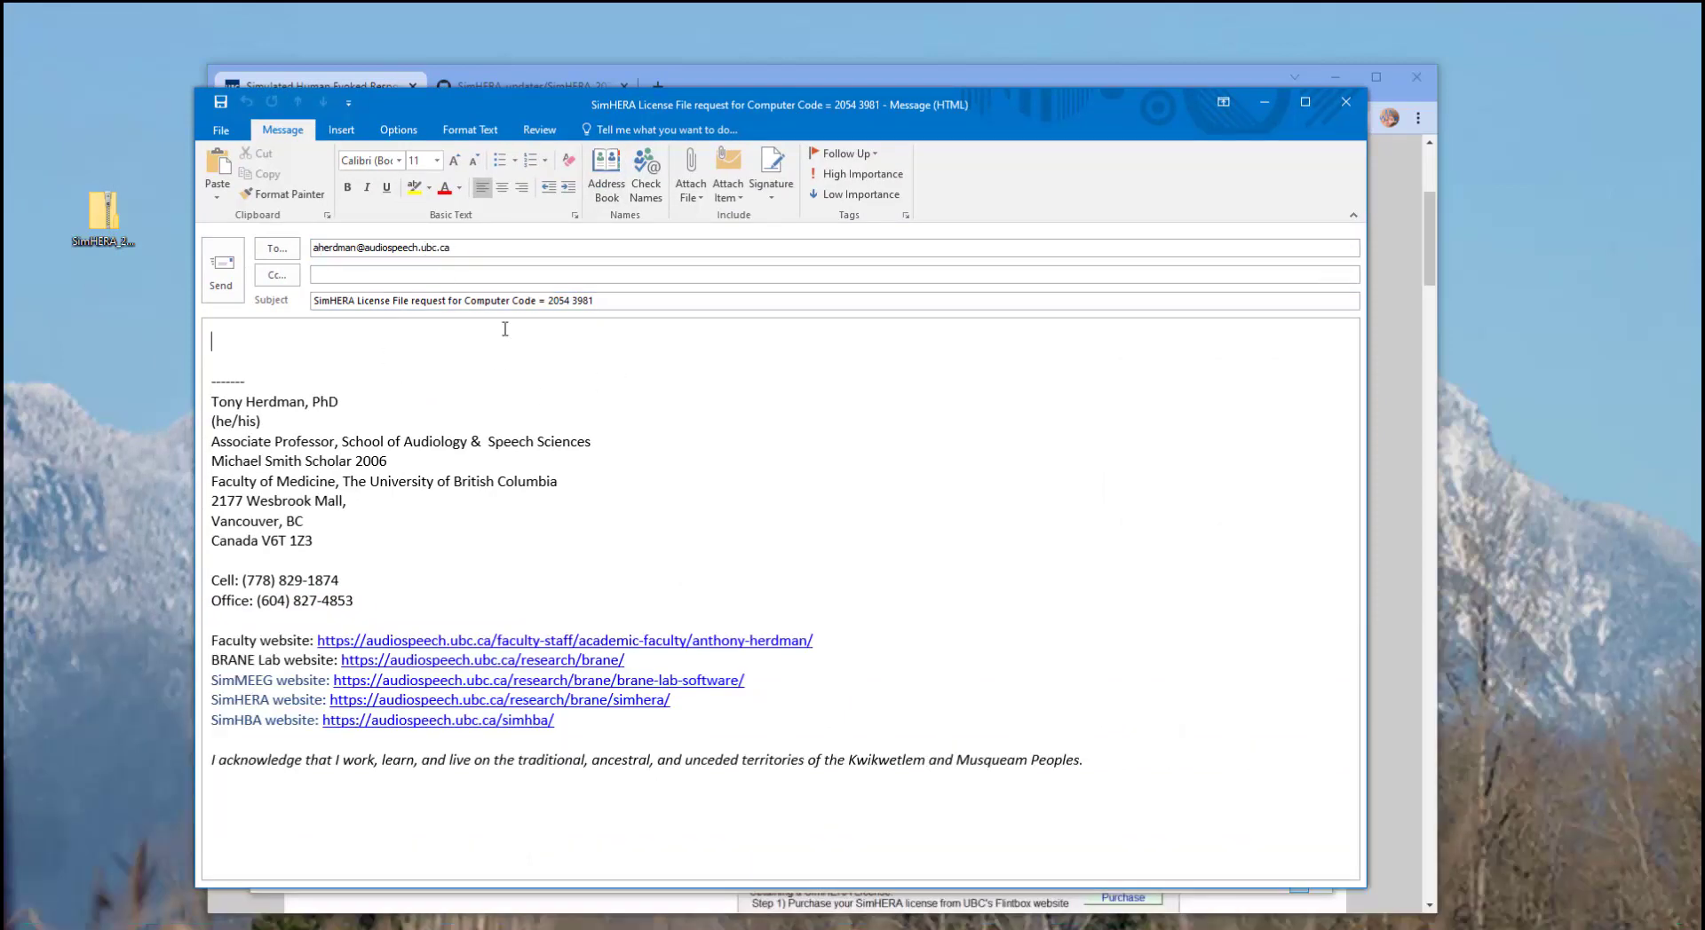
left_click(589, 301)
left_click(463, 346)
type("SimHERA ID: XXX01")
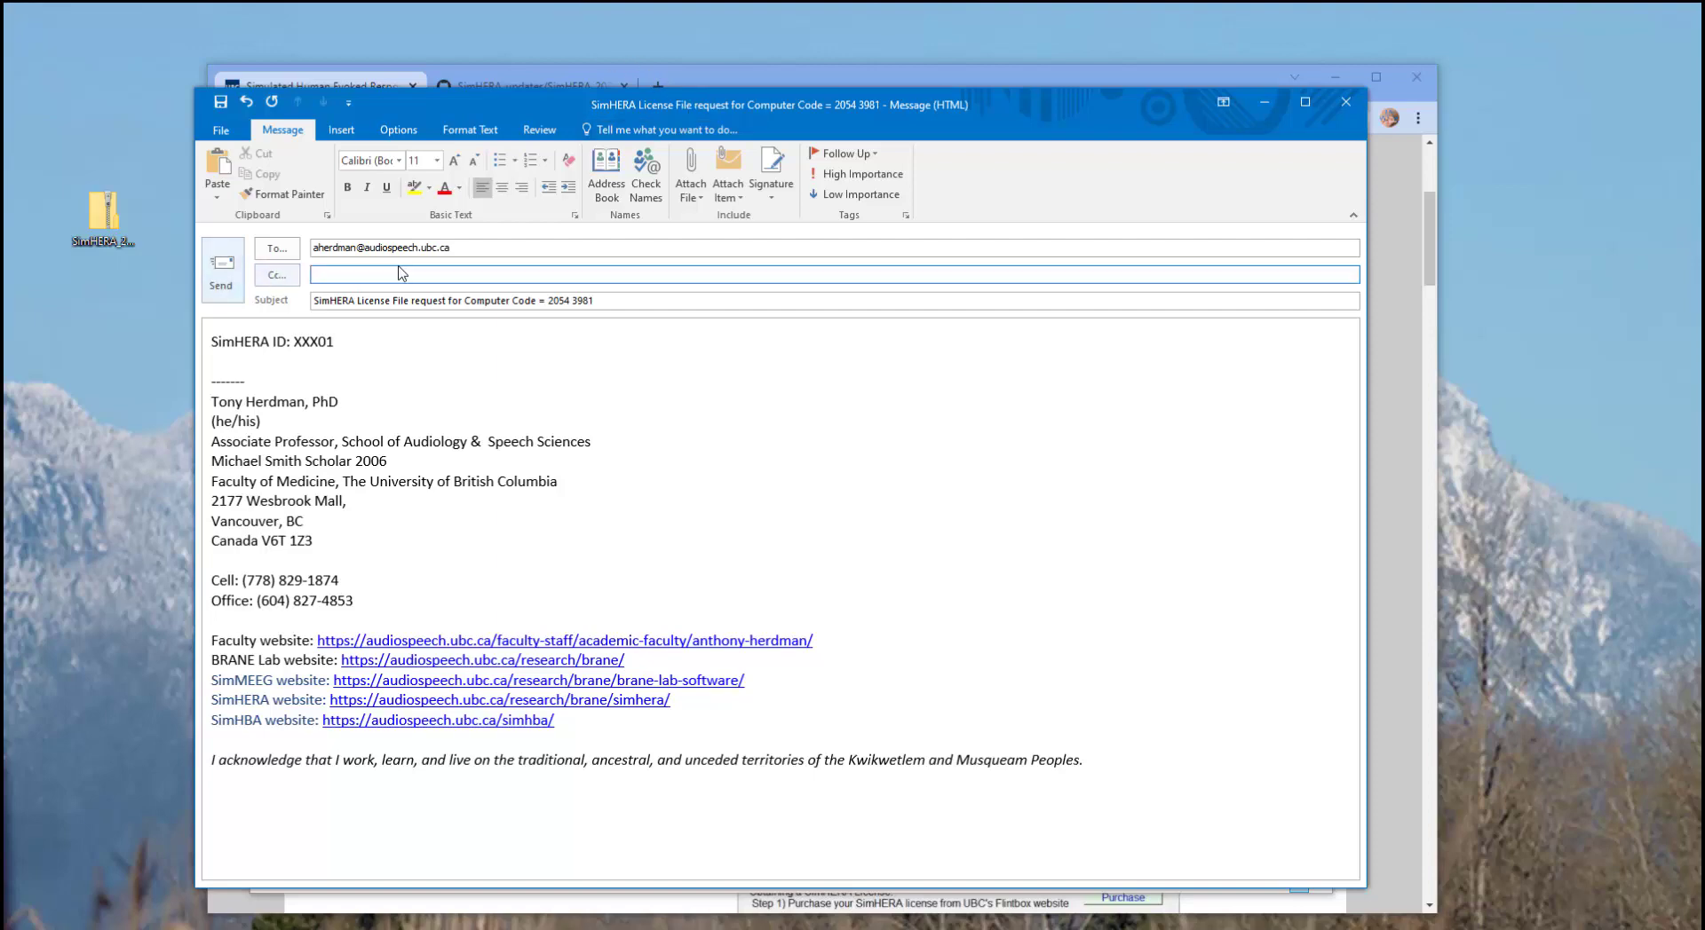
left_click(221, 267)
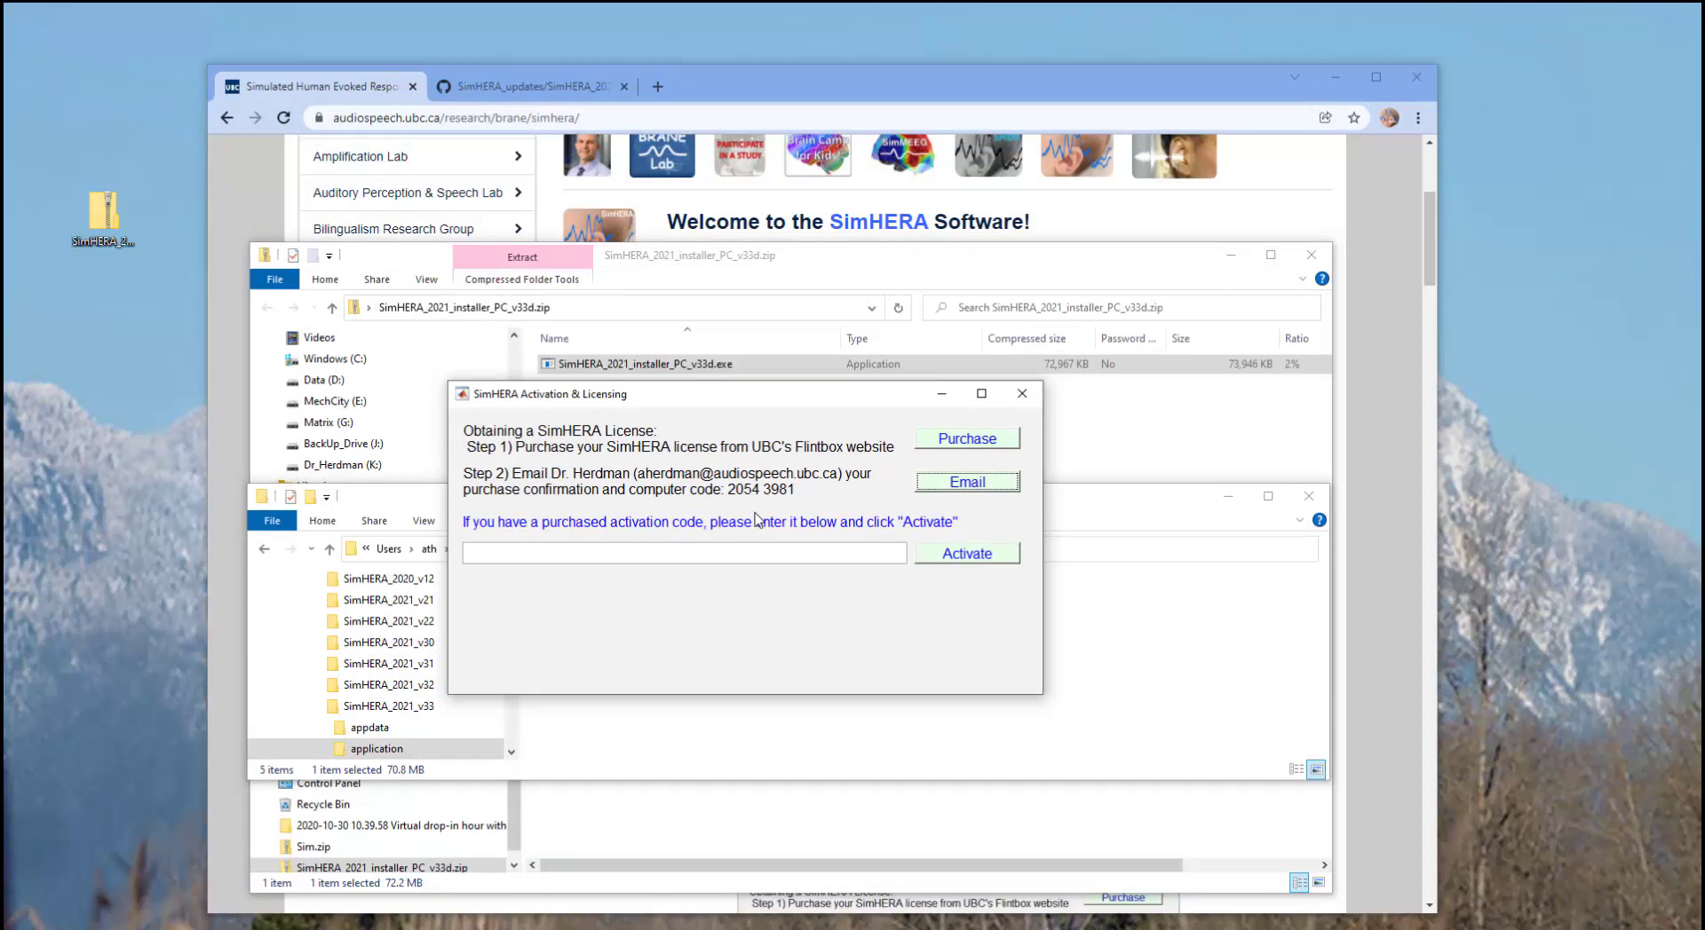
- Paste the purchased activation code into the SimHERA licensing window, activate it, and enter the required password
left_click(471, 554)
key("ctrl+v")
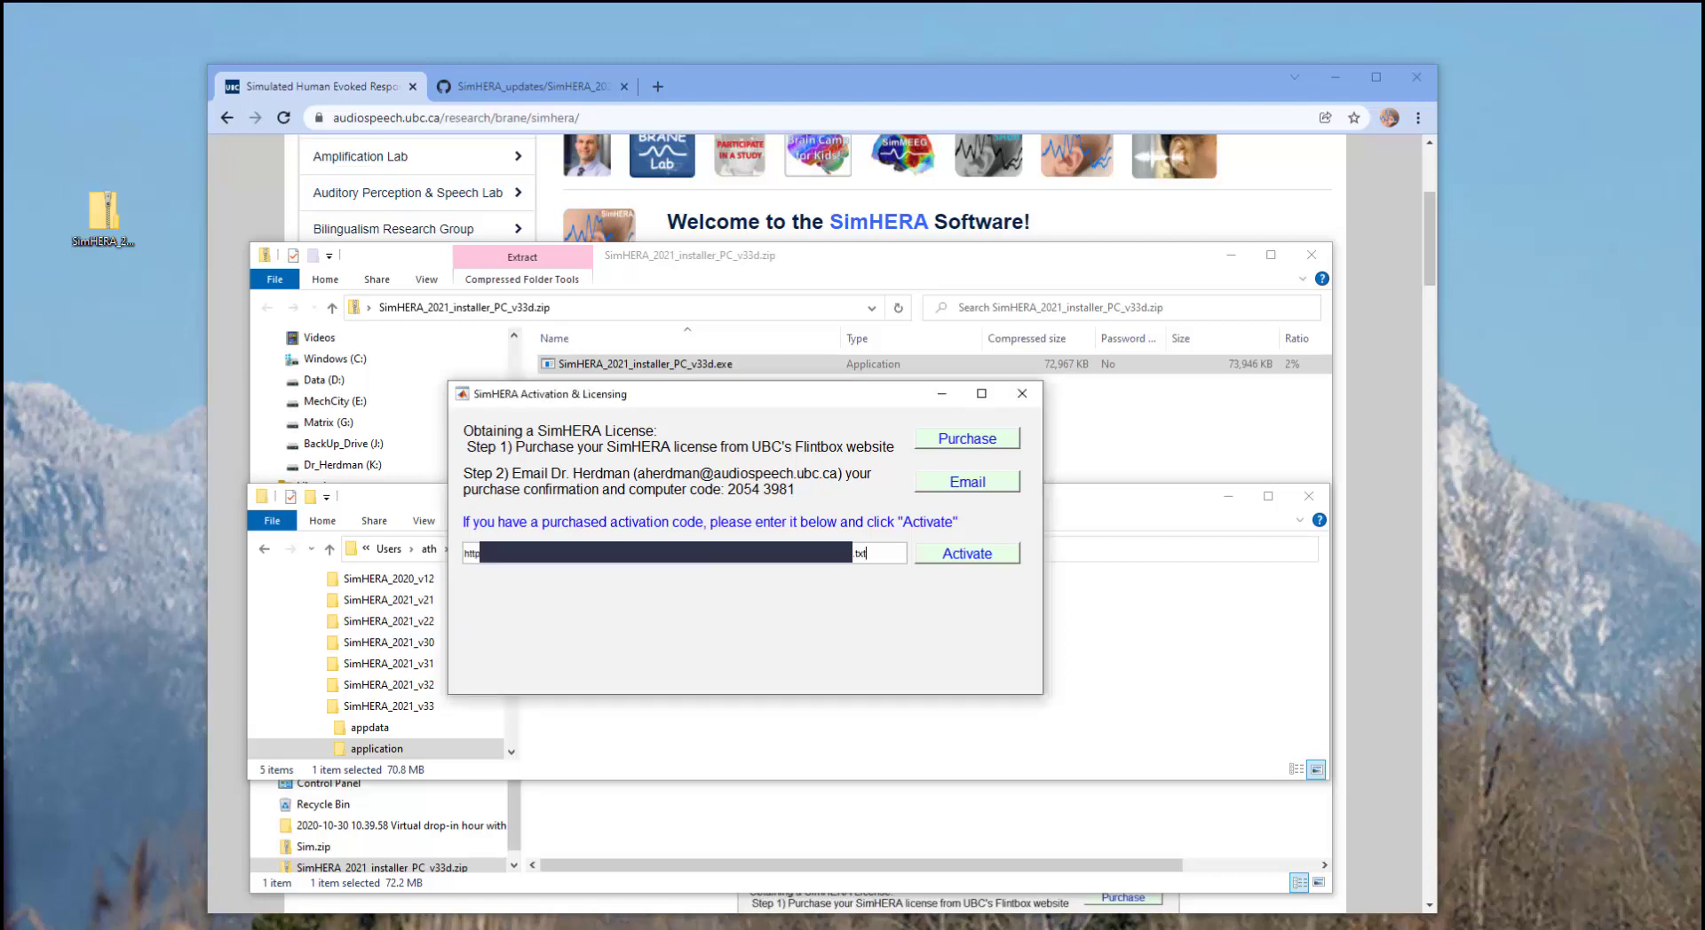
left_click(969, 555)
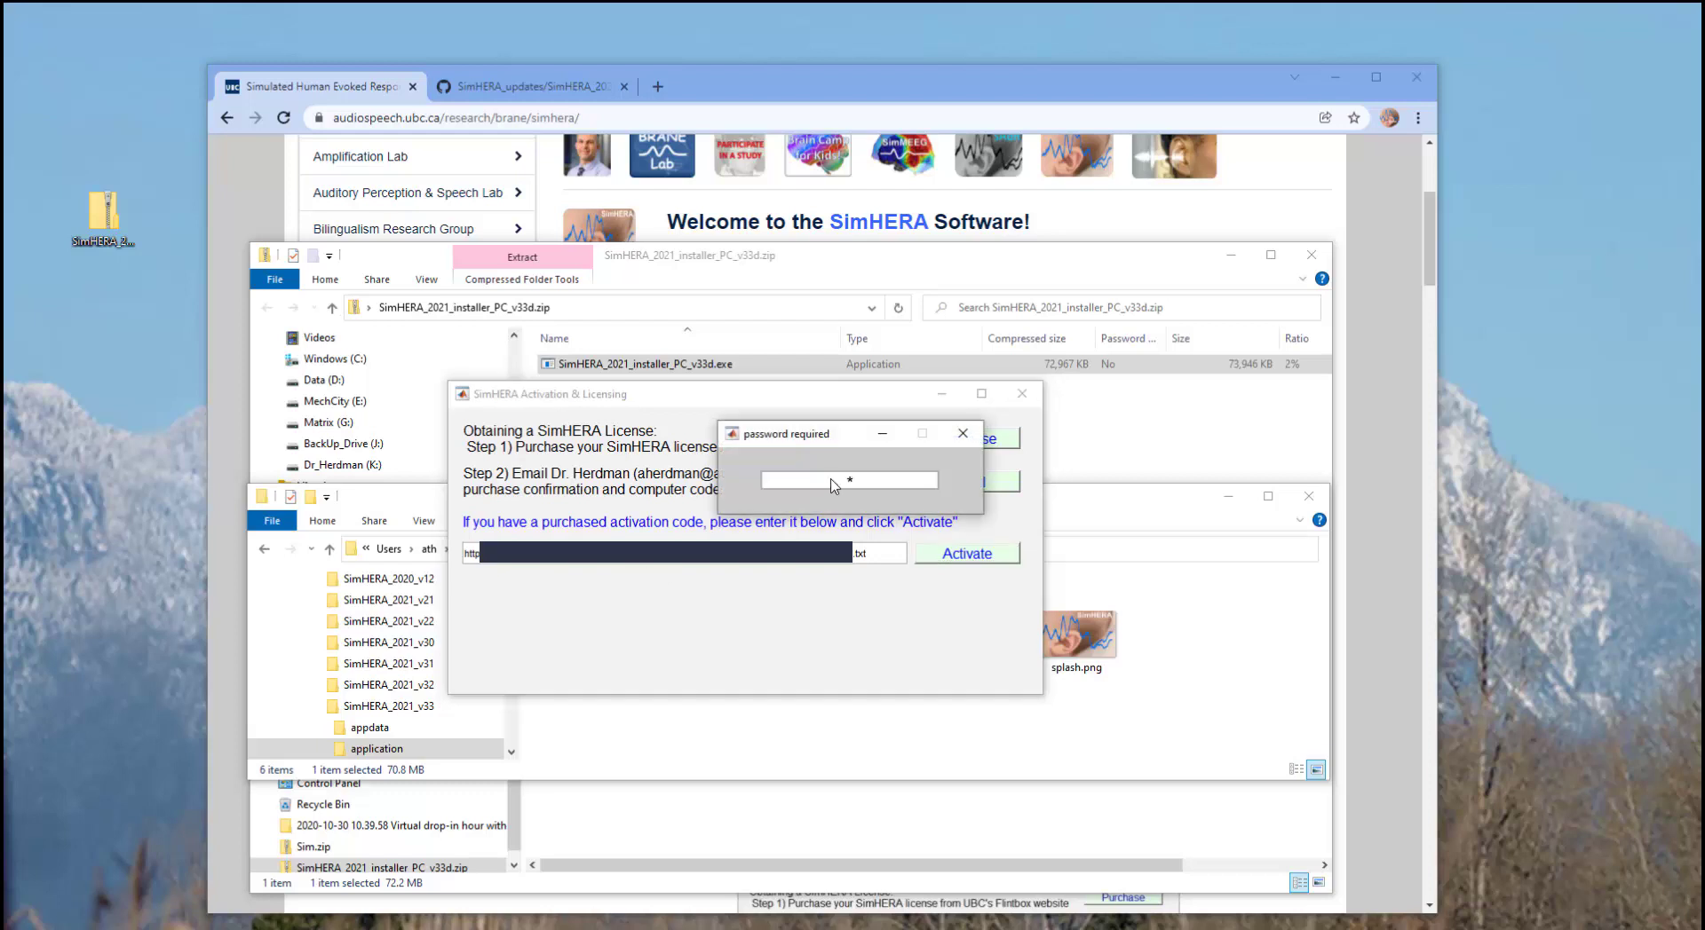
type("***")
key("Return")
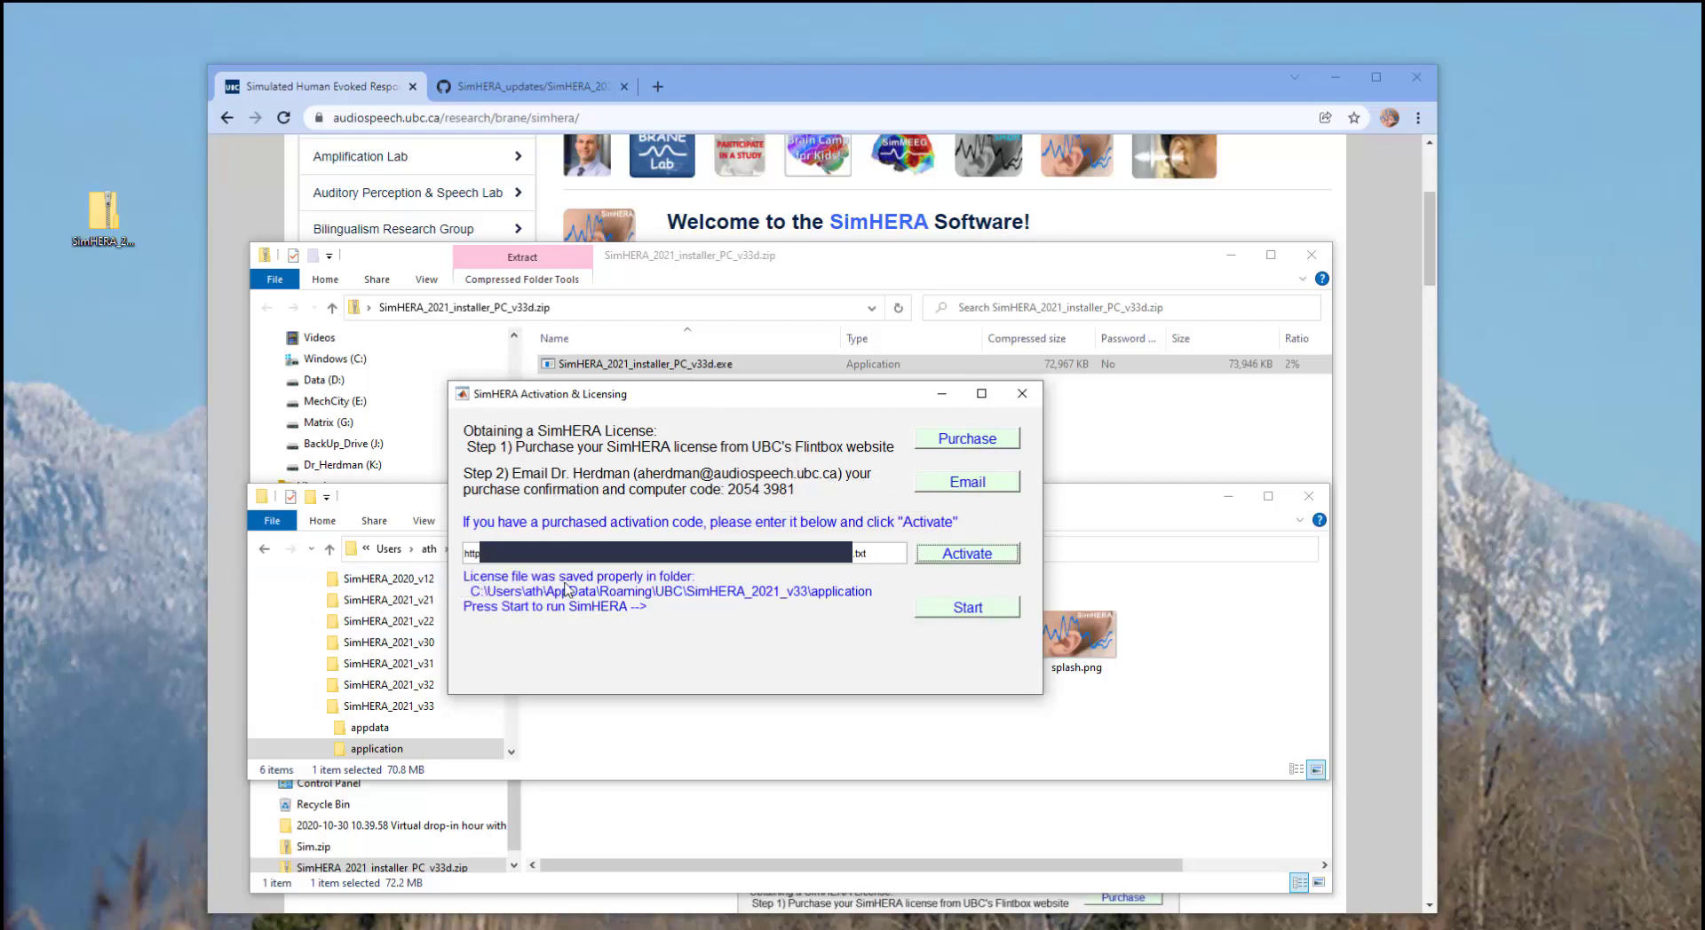
- Move the licensing window clear of the application folder's files and start SimHERA
left_click_drag(762, 397, 688, 197)
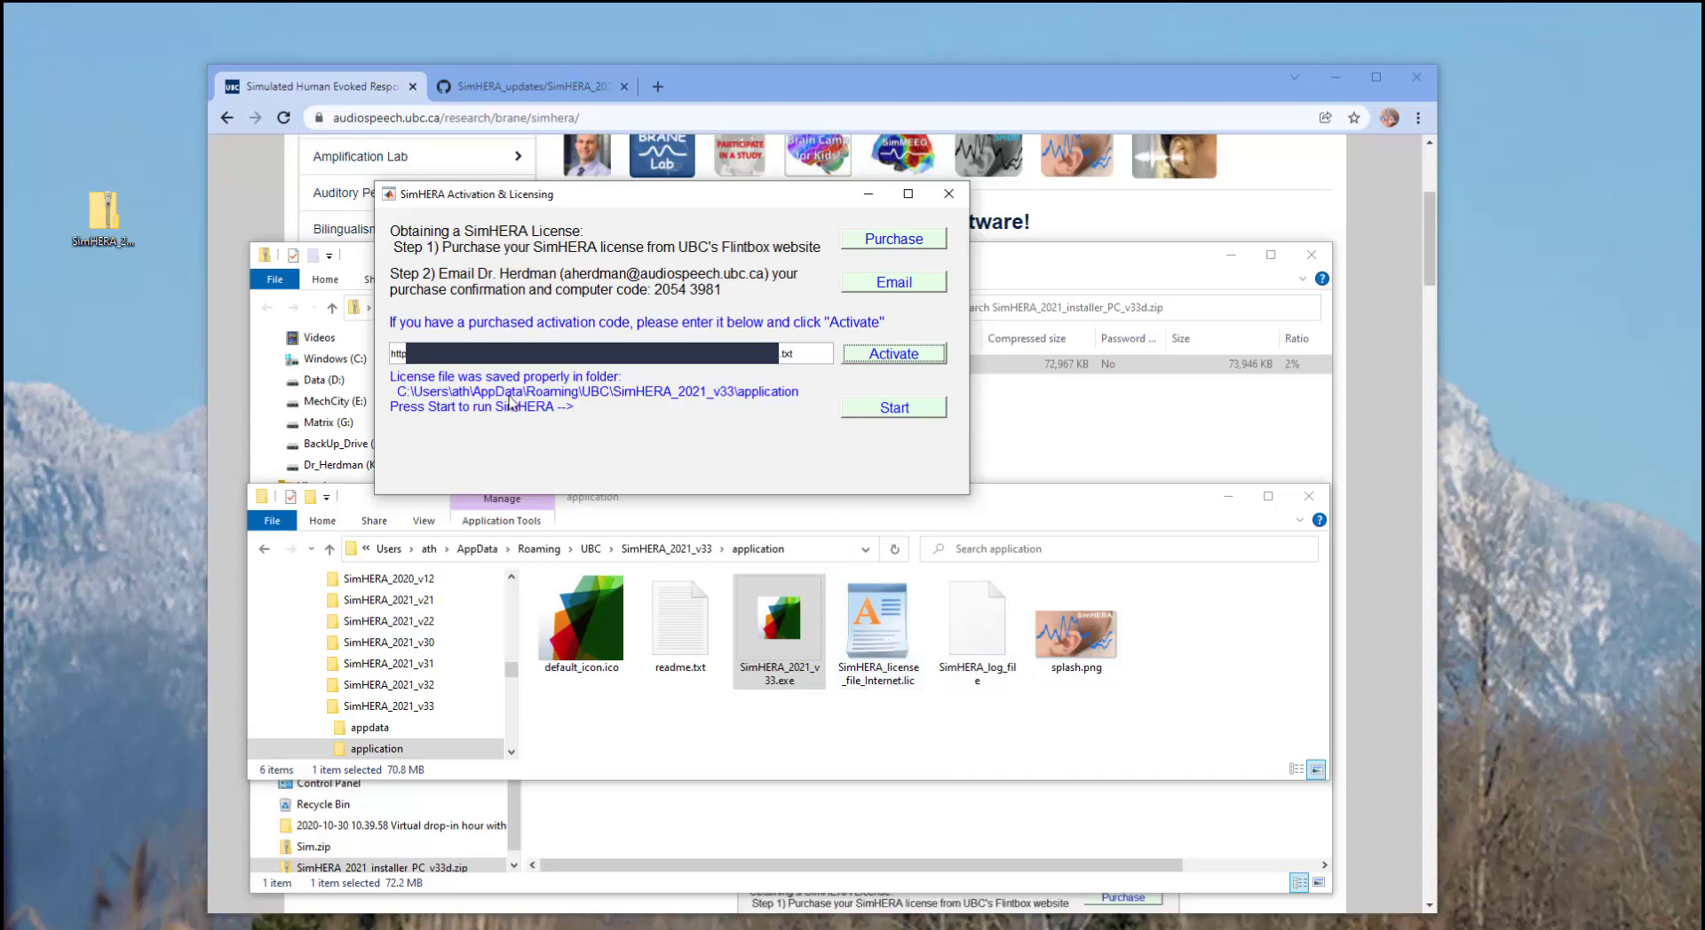
left_click(892, 413)
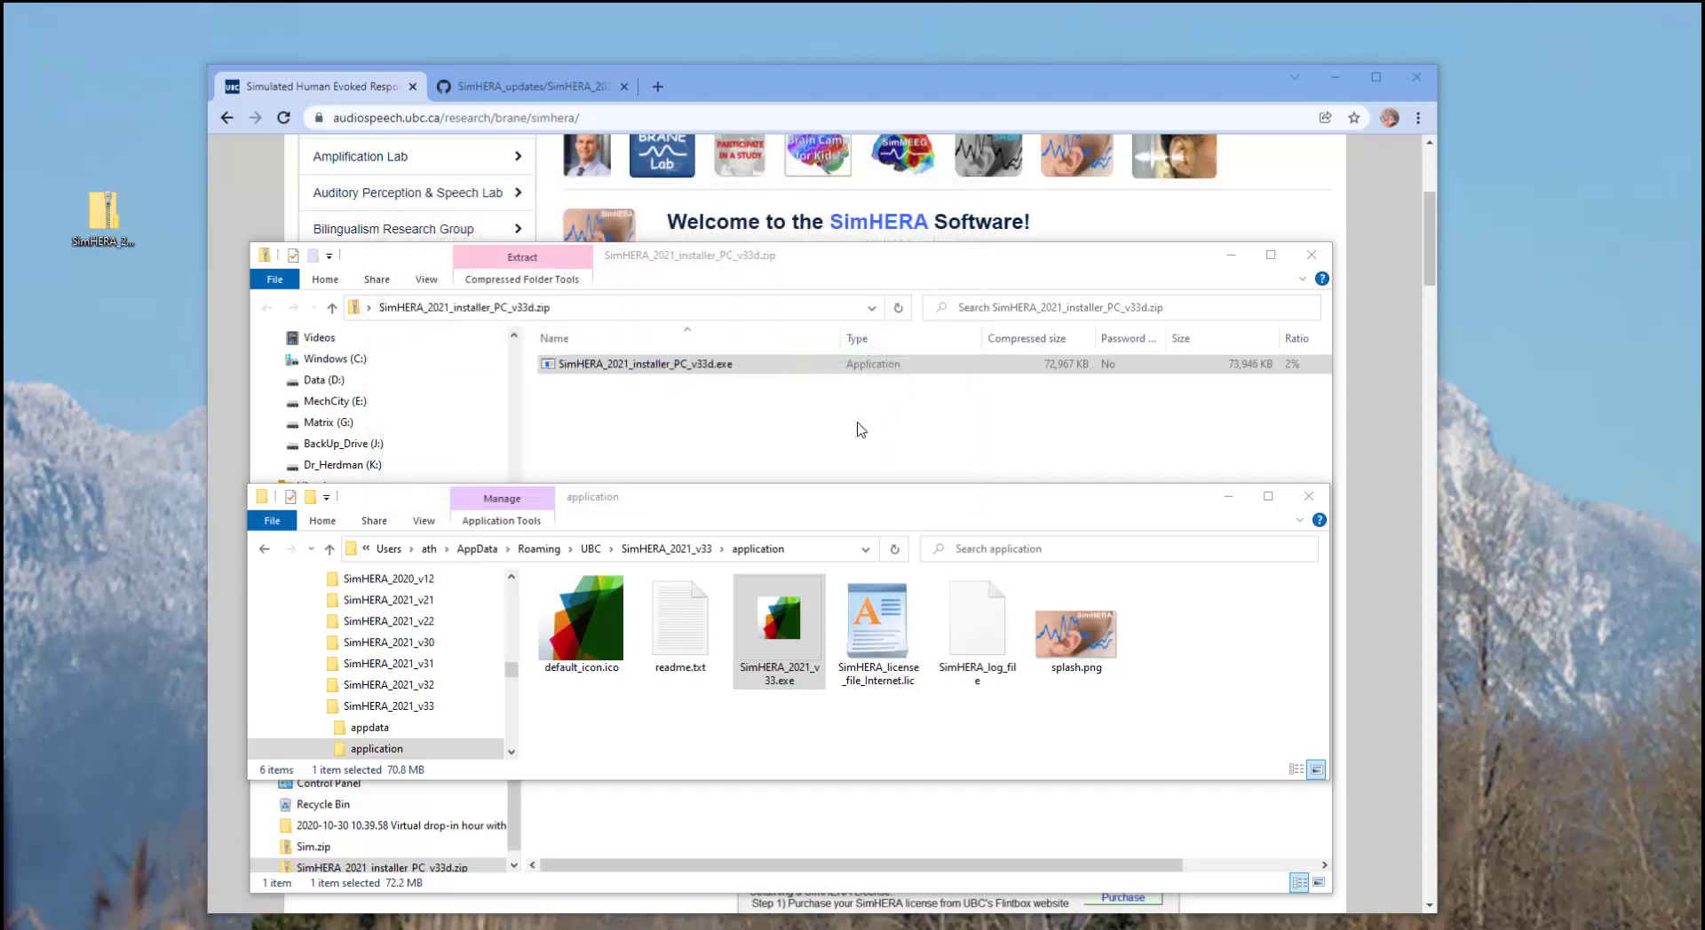